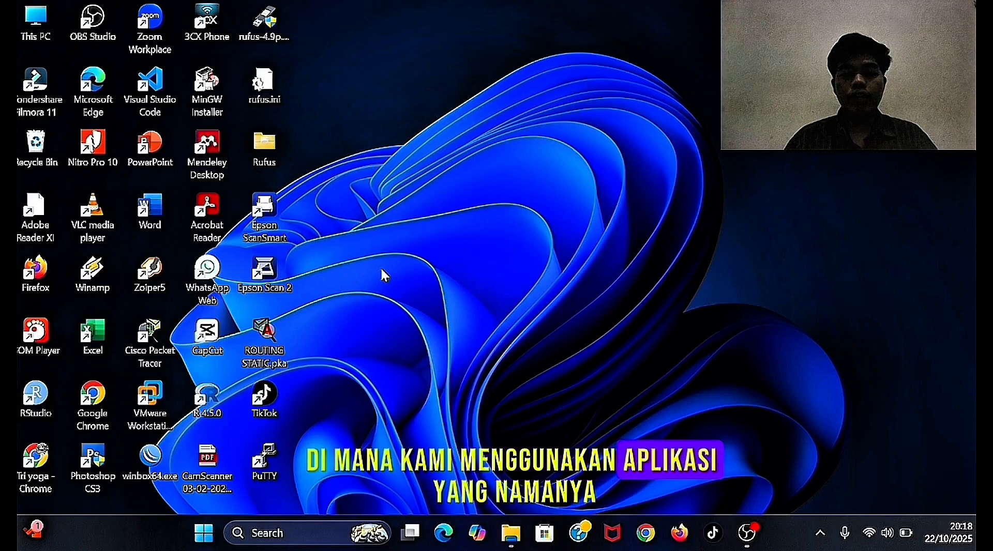
# Open VMware Workstation Pro and start creating a new virtual machine with the Typical configuration
pyautogui.click(161, 407)
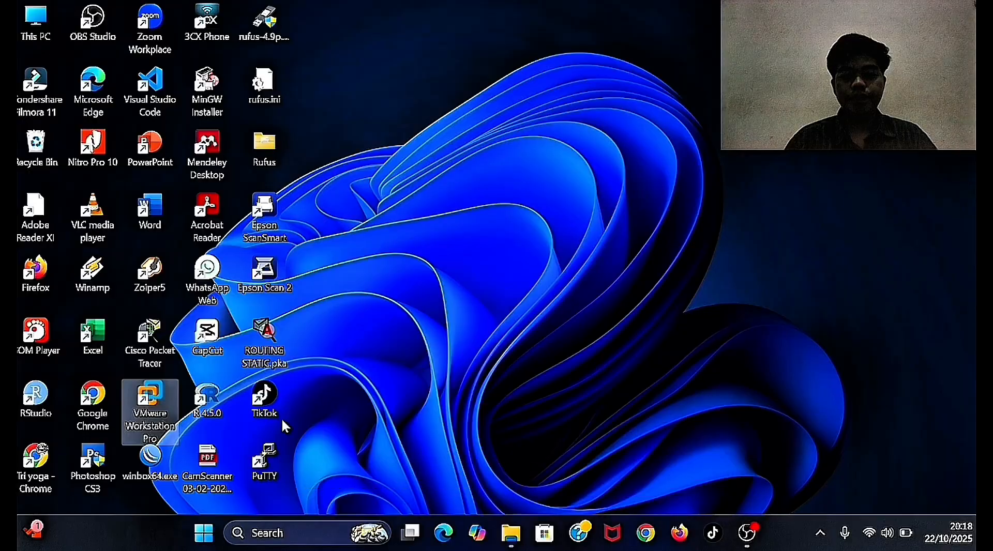
pyautogui.doubleClick(152, 411)
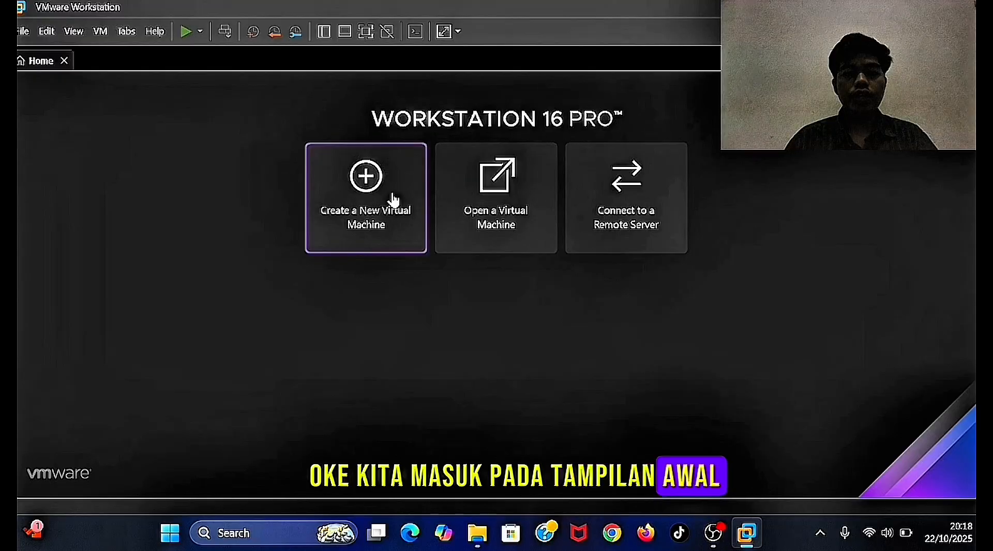
pyautogui.click(389, 237)
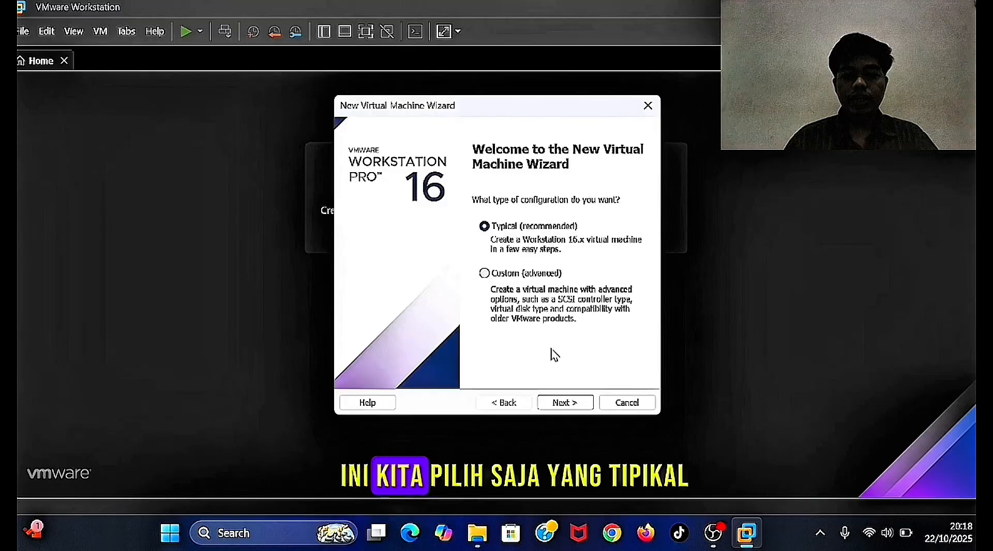
pyautogui.click(569, 407)
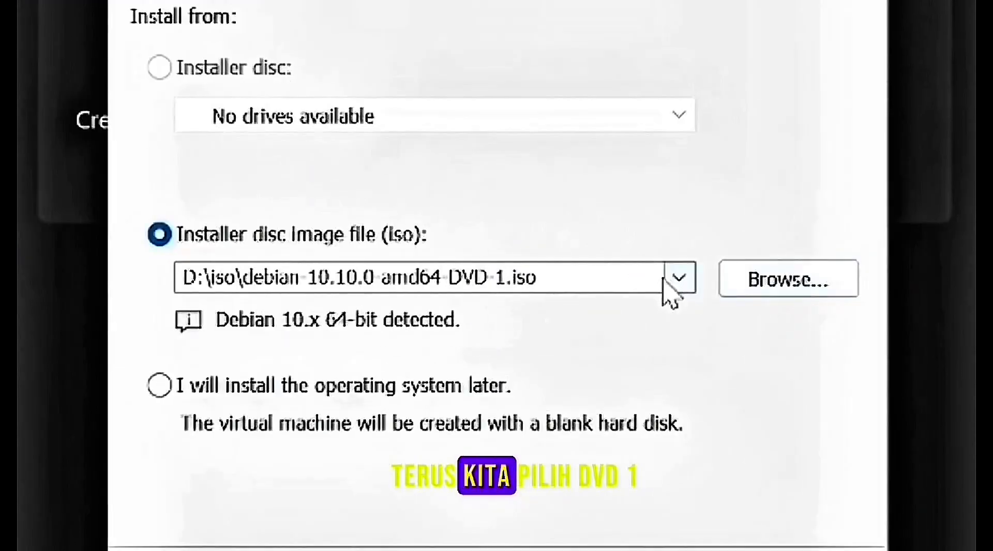
# Use the installer disc image D:\iso\debian-10.10.0-amd64-DVD-1.iso for the guest operating system
pyautogui.click(572, 277)
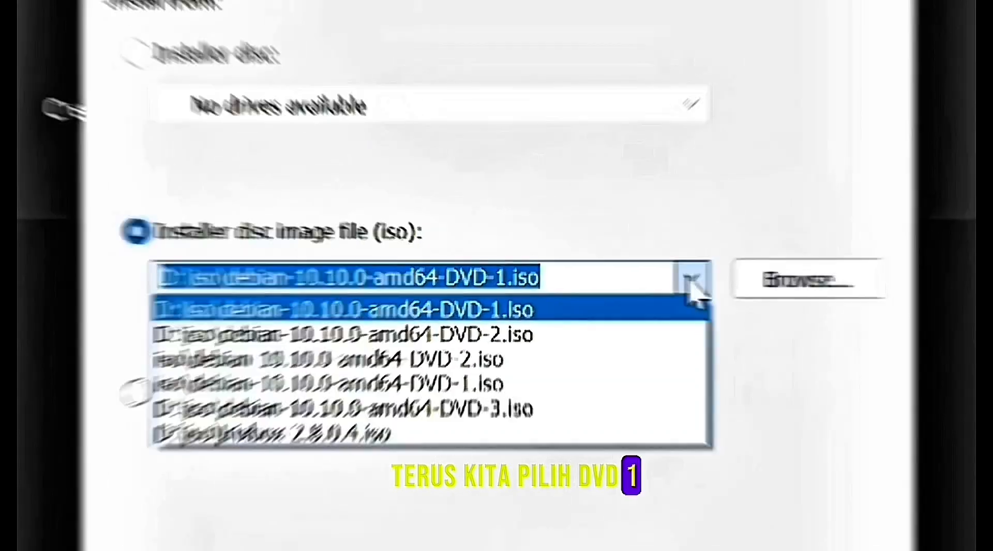
pyautogui.click(680, 283)
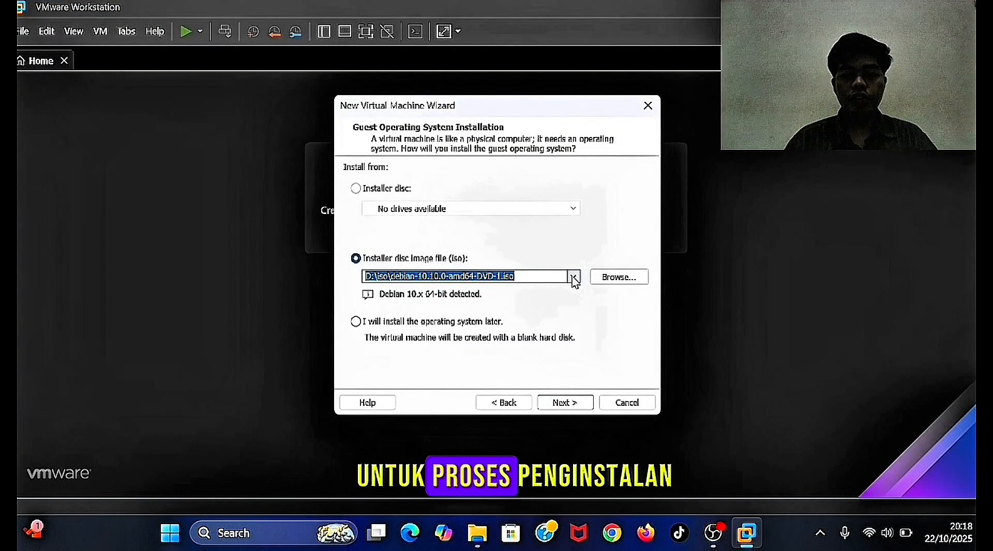
pyautogui.click(535, 278)
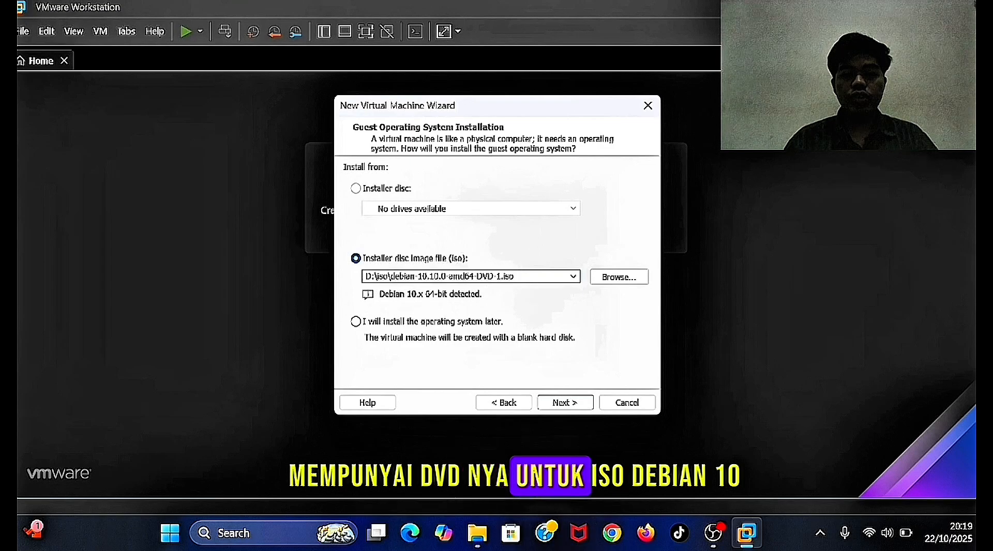
pyautogui.click(564, 403)
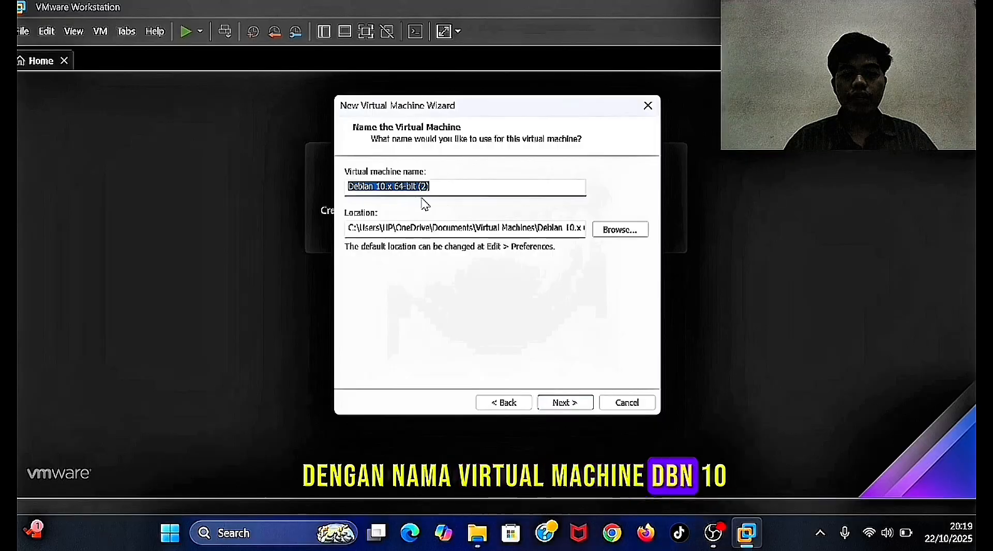
# Name the virtual machine kelompk9 and store its virtual disk as a single file
pyautogui.write('k')
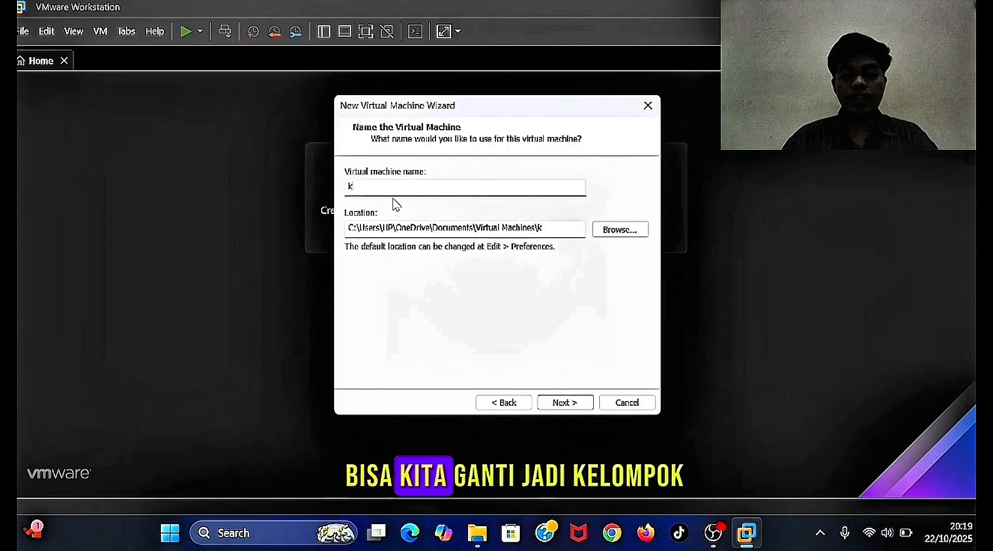
pyautogui.write('elompk9')
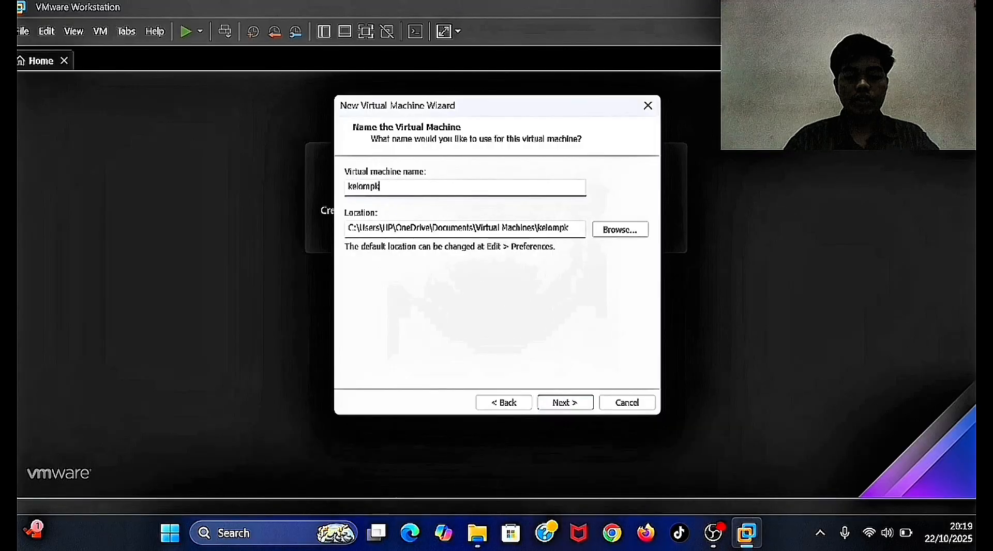
pyautogui.click(563, 405)
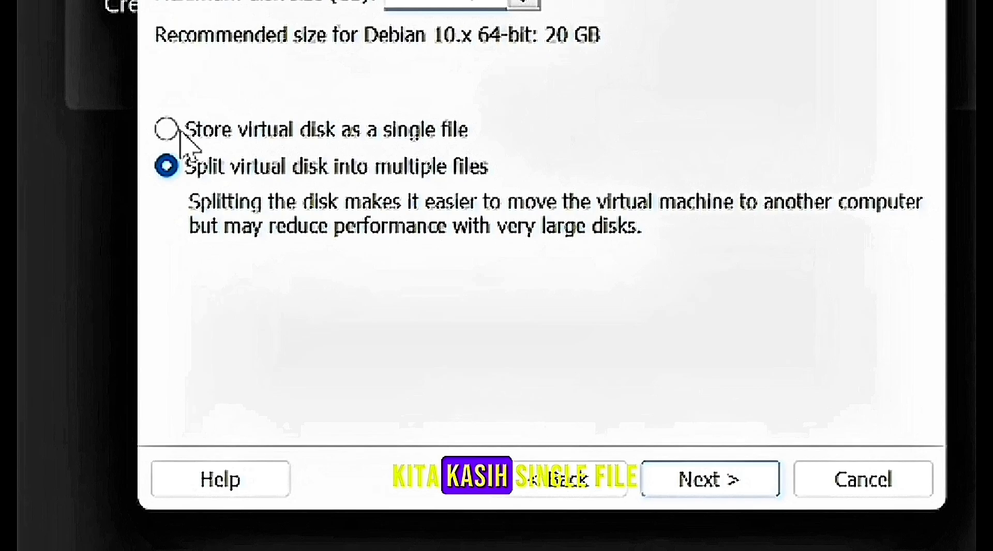
pyautogui.click(181, 133)
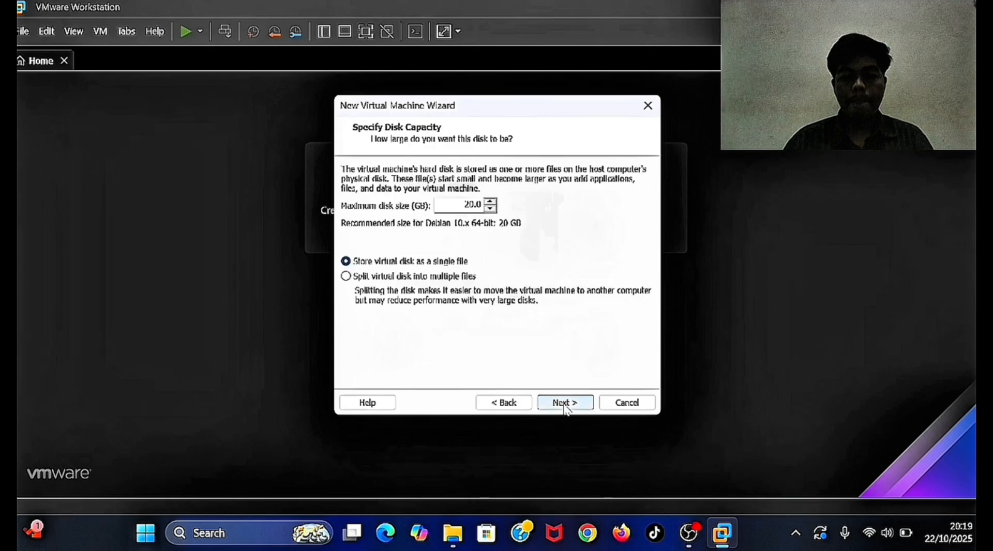
pyautogui.click(565, 403)
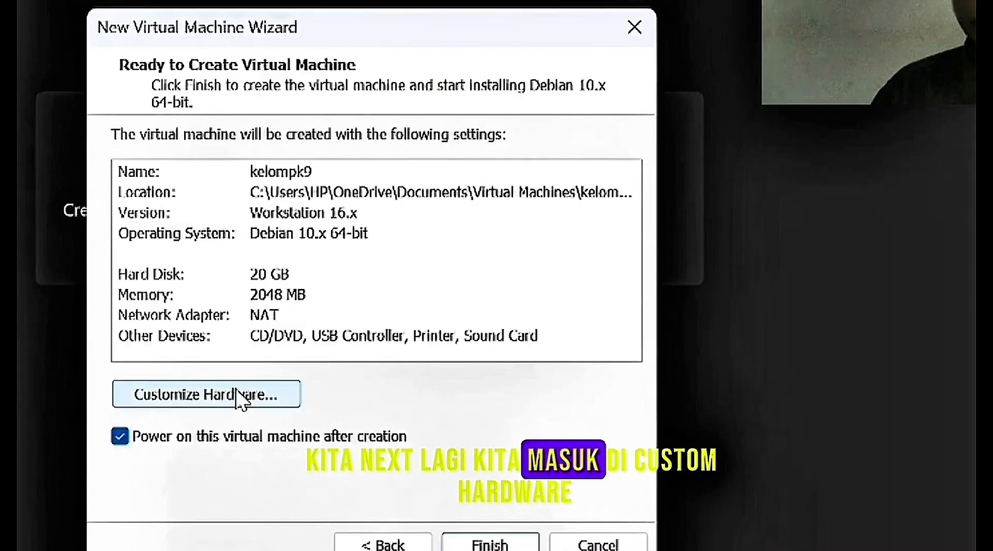
# Review the new machine's memory, CD/DVD, network adapter and processor settings in the hardware customization
pyautogui.click(171, 395)
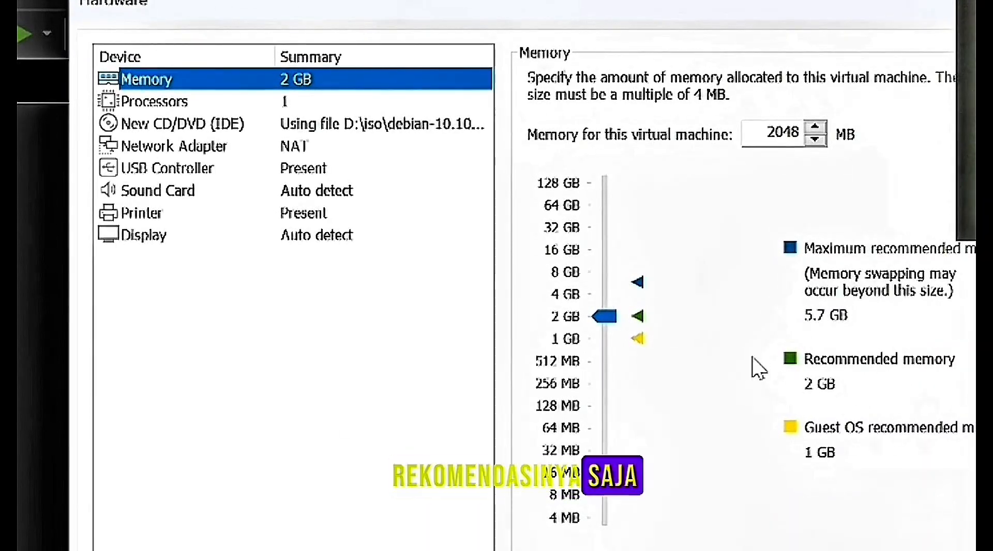
pyautogui.click(265, 127)
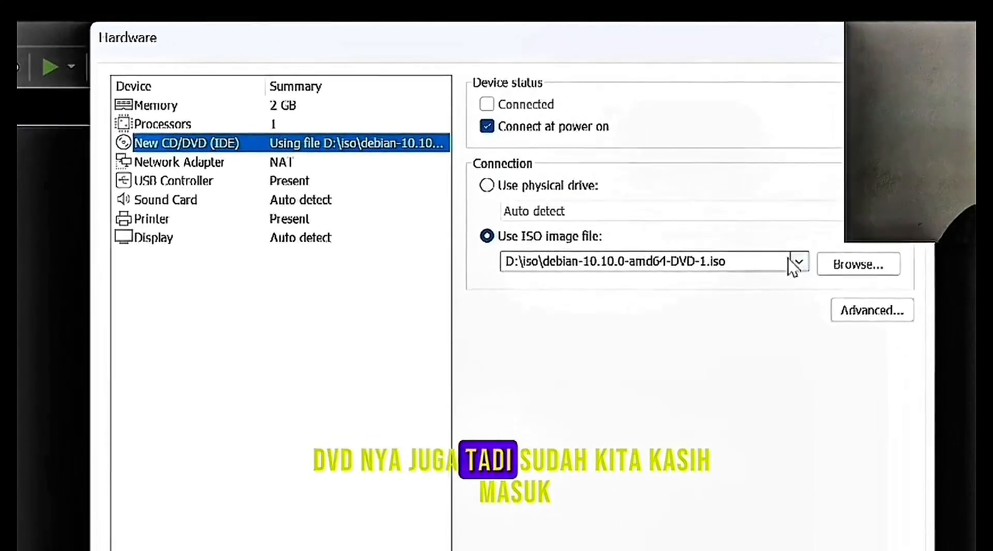
pyautogui.click(268, 162)
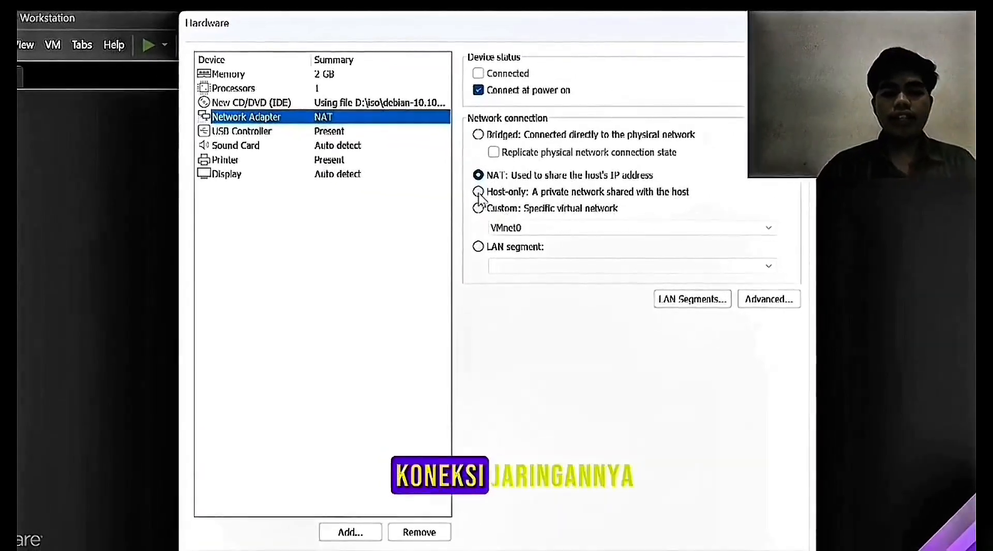
pyautogui.click(310, 128)
pyautogui.press('Up')
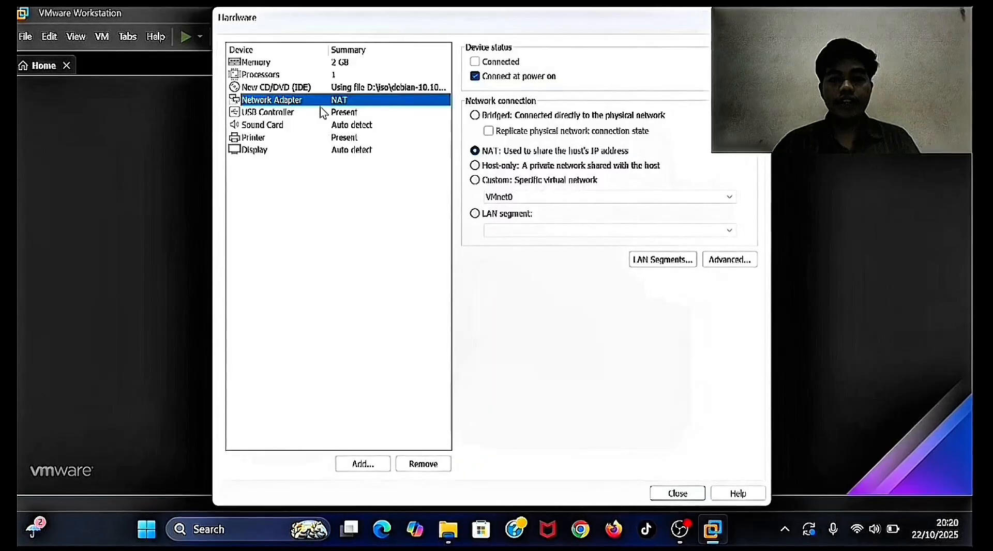
pyautogui.click(290, 74)
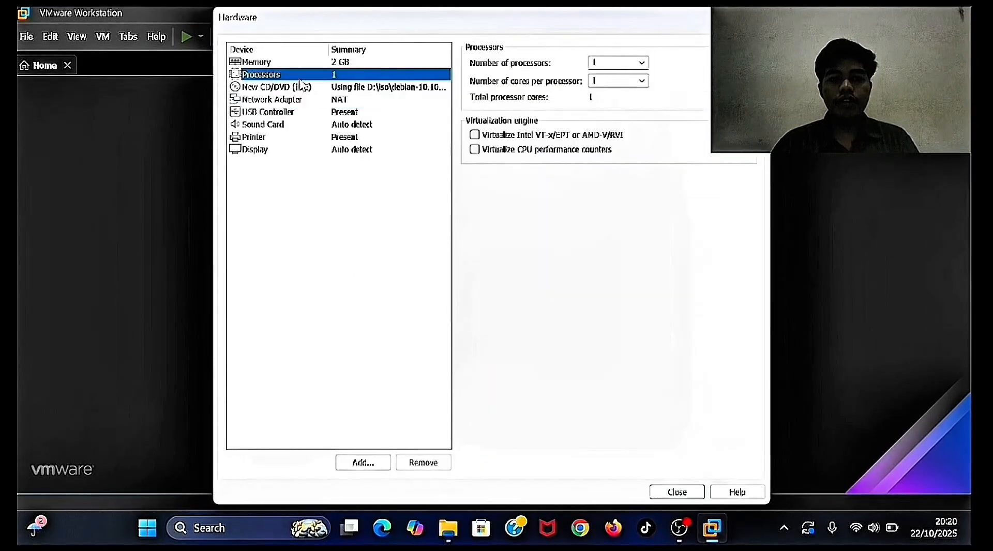
pyautogui.click(335, 63)
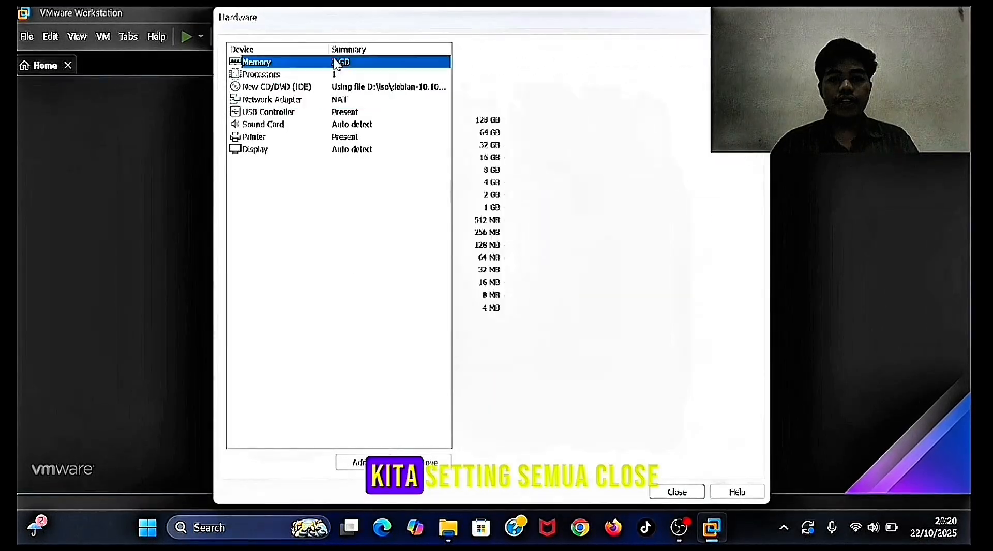
pyautogui.click(673, 492)
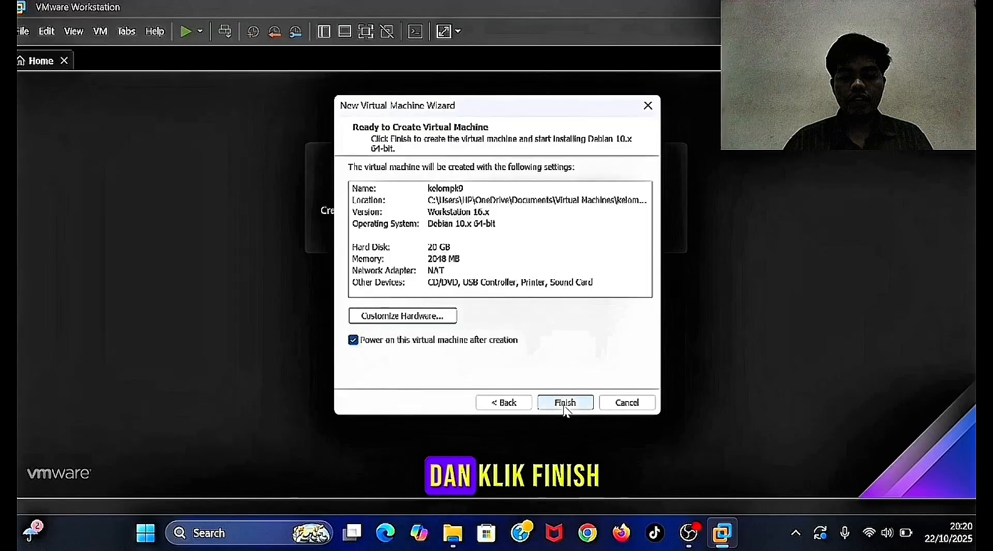
# Create and power on the virtual machine, and start the non-graphical Debian Install
pyautogui.click(565, 404)
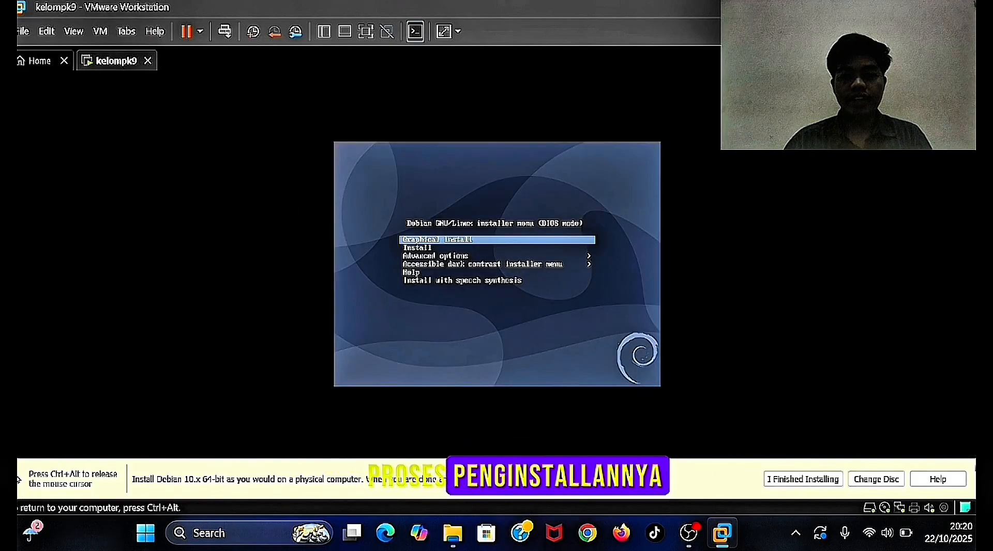
pyautogui.press('Down')
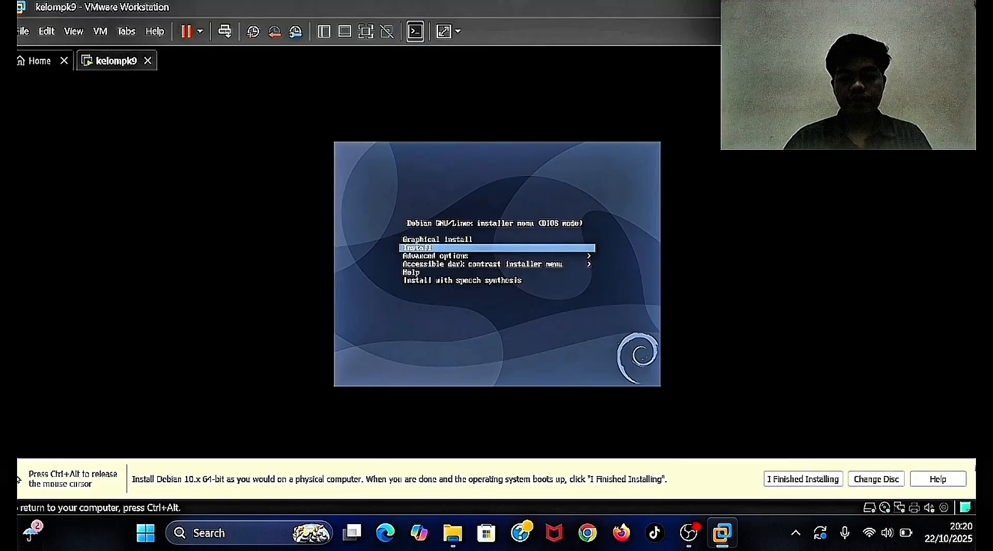
pyautogui.press('Return')
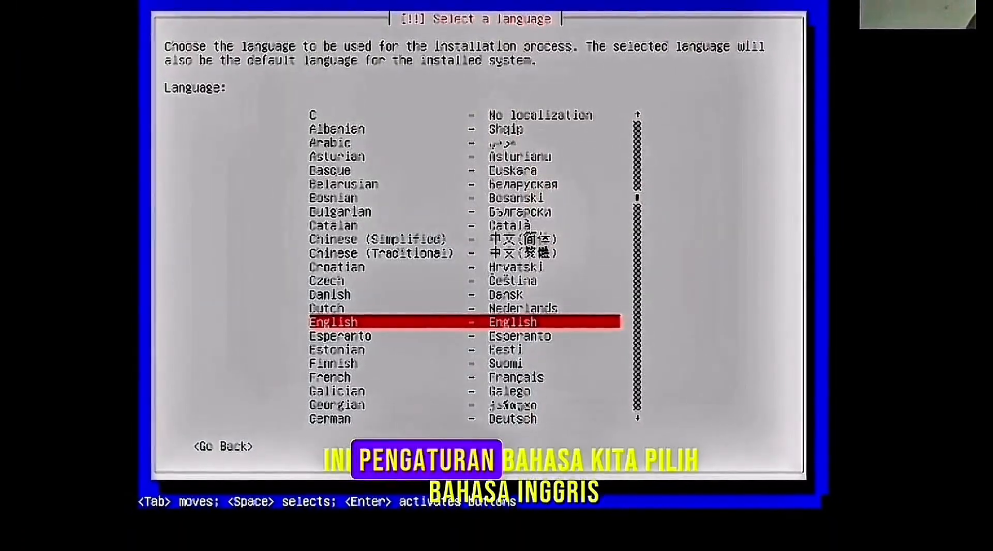
# Set the installer's language to English, the location to United States and the keymap to American English
pyautogui.press('Return')
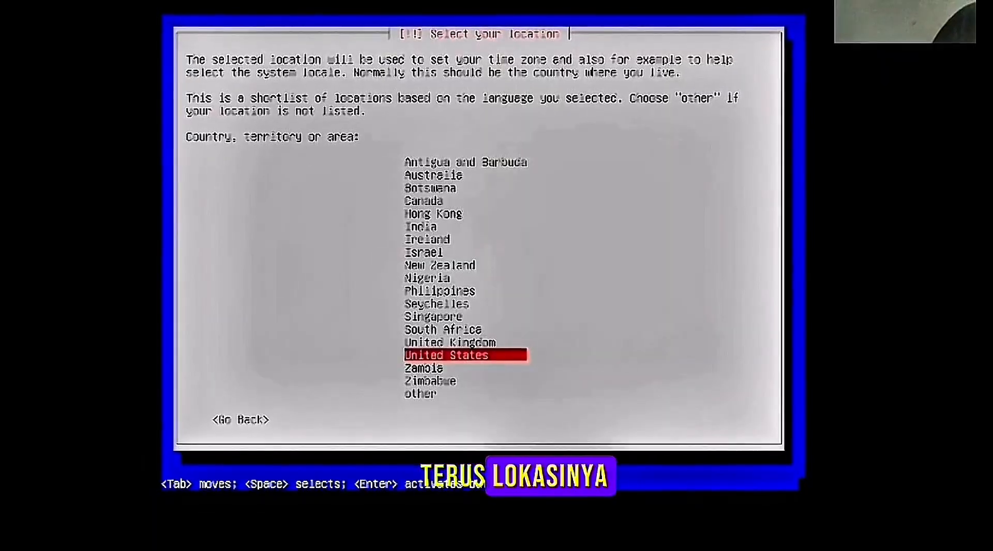
pyautogui.press('Return')
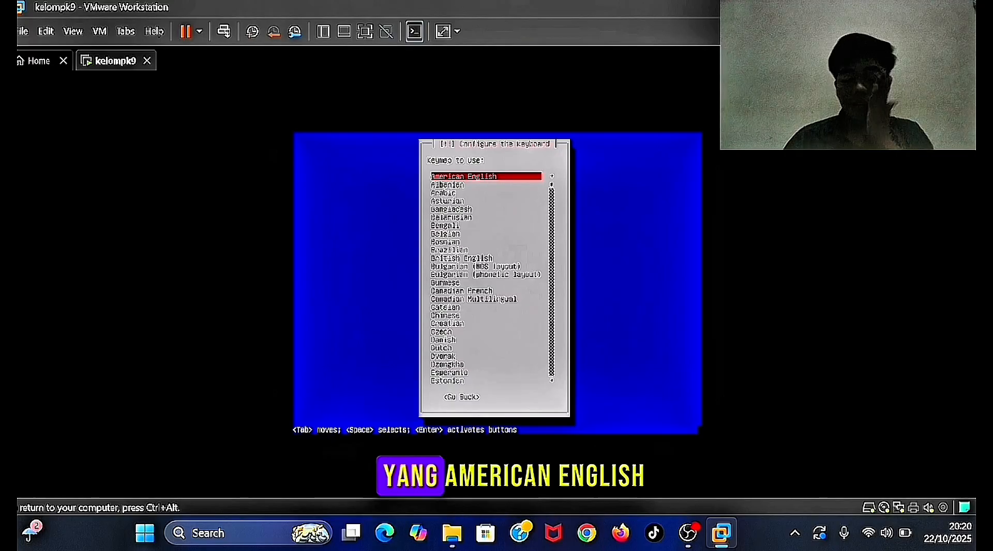
pyautogui.press('Return')
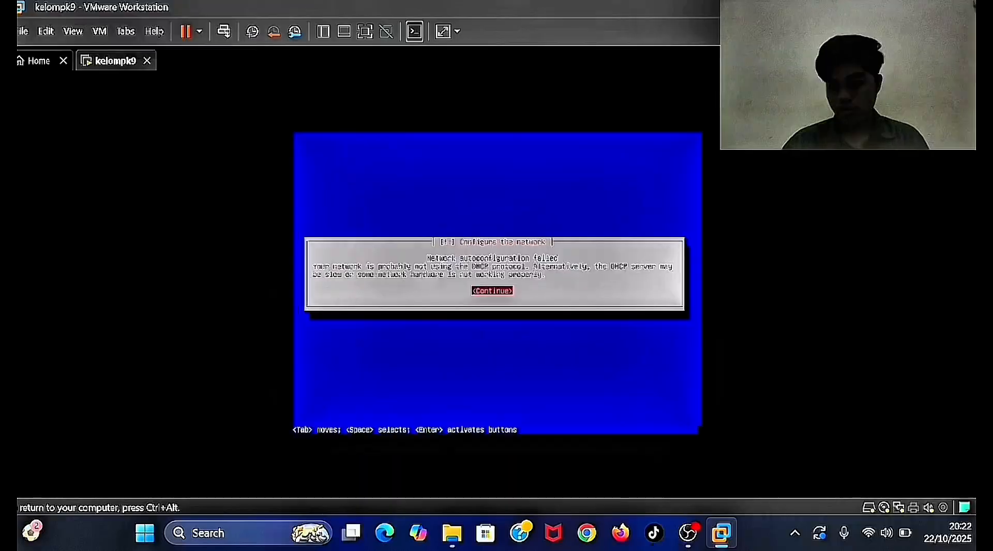
# Dismiss the network autoconfiguration notice and choose not to configure the network at this time
pyautogui.press('Return')
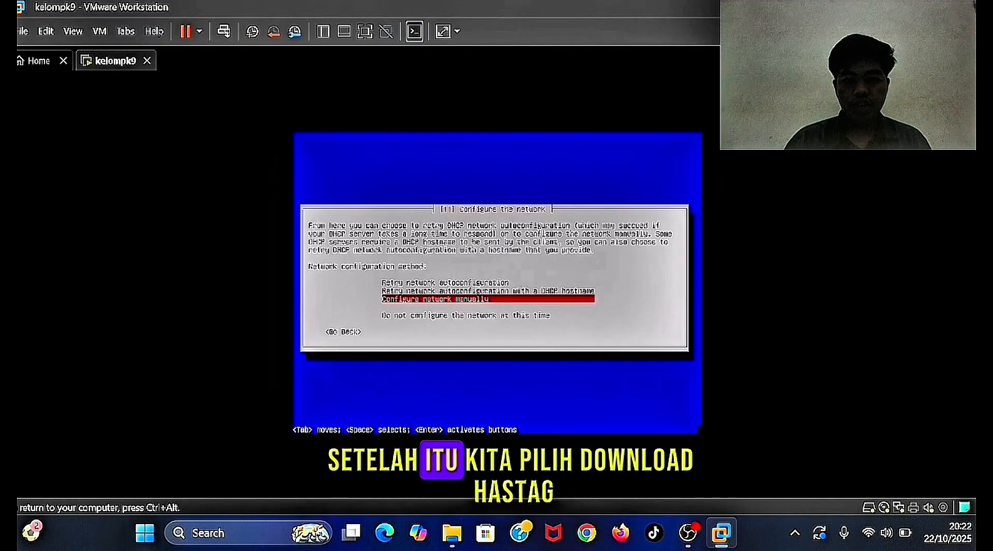
pyautogui.press('Down')
pyautogui.press('Return')
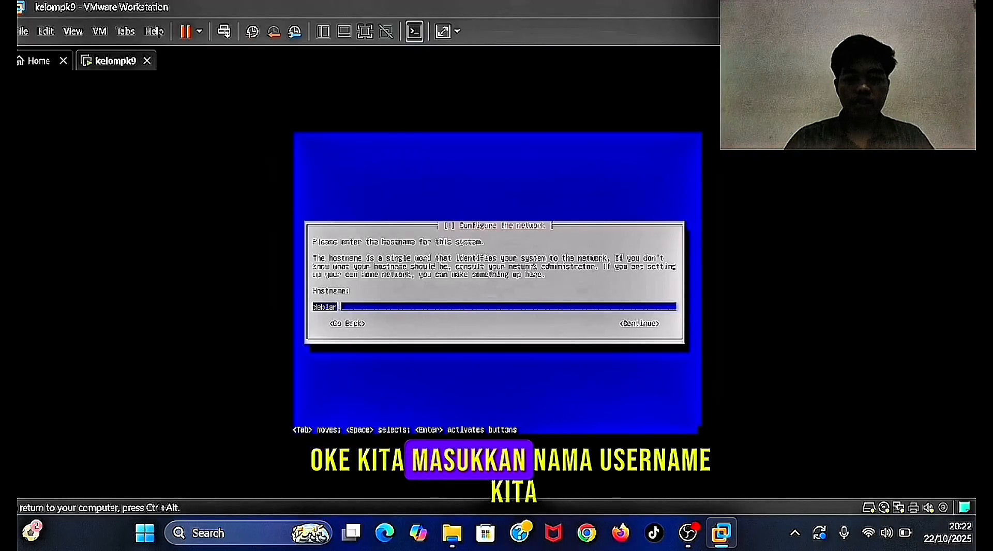
# Replace the default hostname with kelompok9
pyautogui.press('BackSpace')
pyautogui.press('BackSpace')
pyautogui.press('BackSpace')
pyautogui.press('BackSpace')
pyautogui.press('BackSpace')
pyautogui.press('BackSpace')
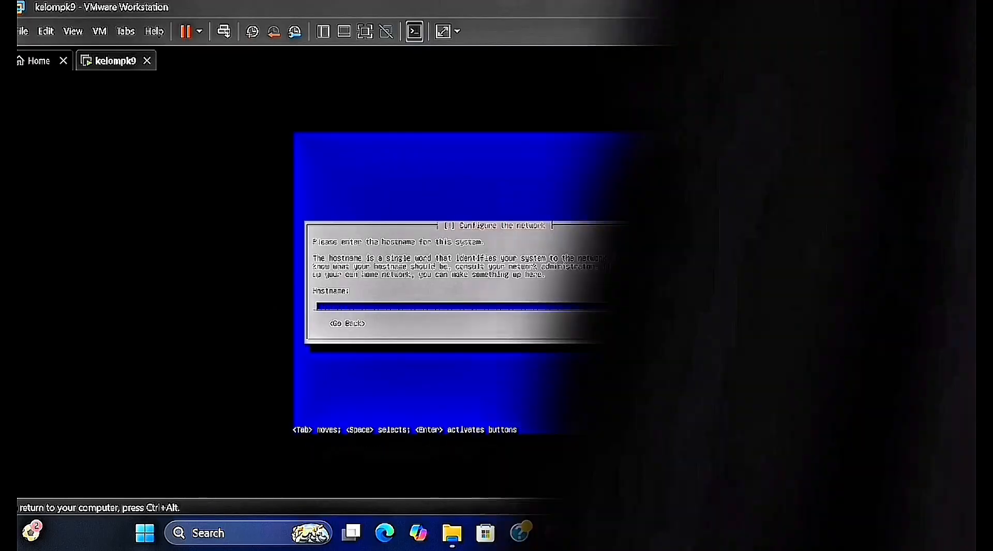
pyautogui.write('kel')
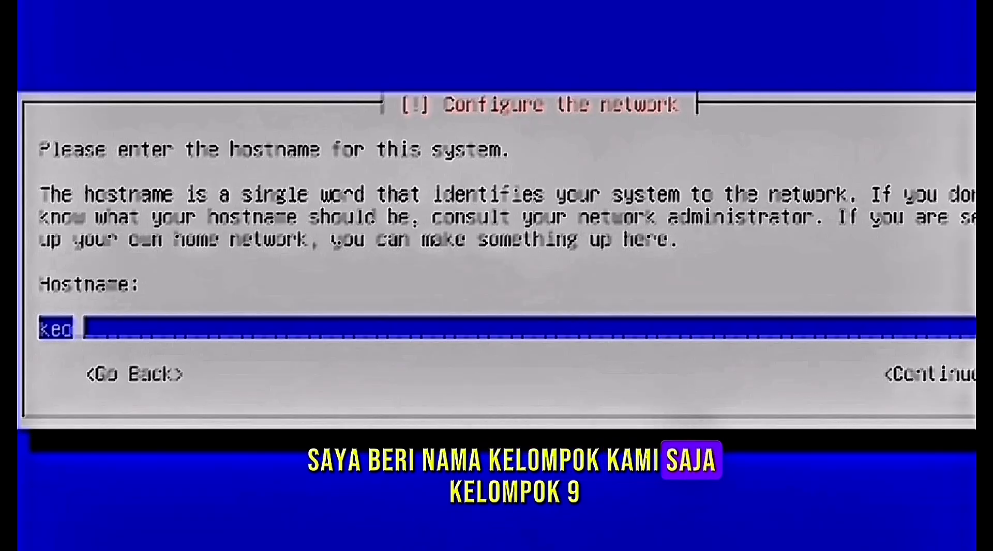
pyautogui.press('BackSpace')
pyautogui.write('lompok9')
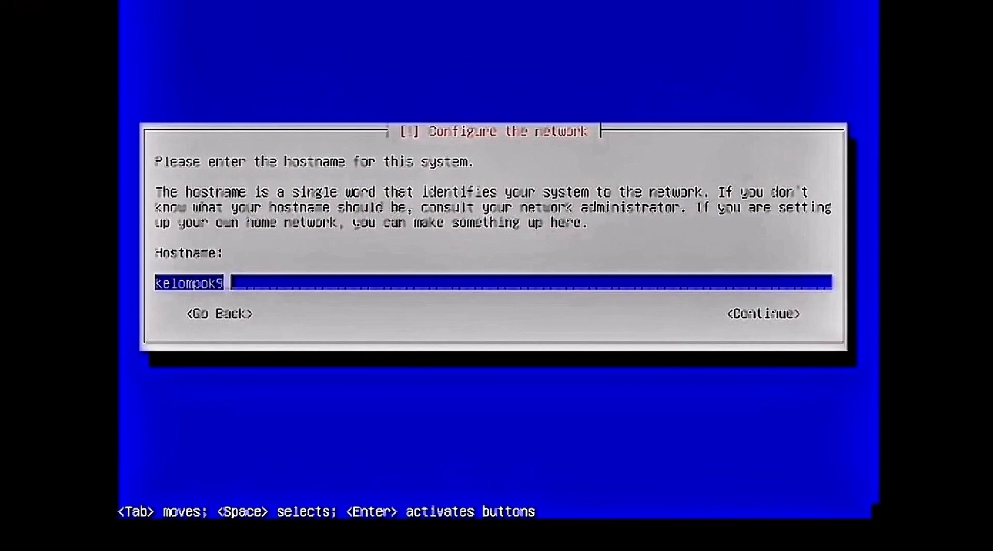
pyautogui.press('Return')
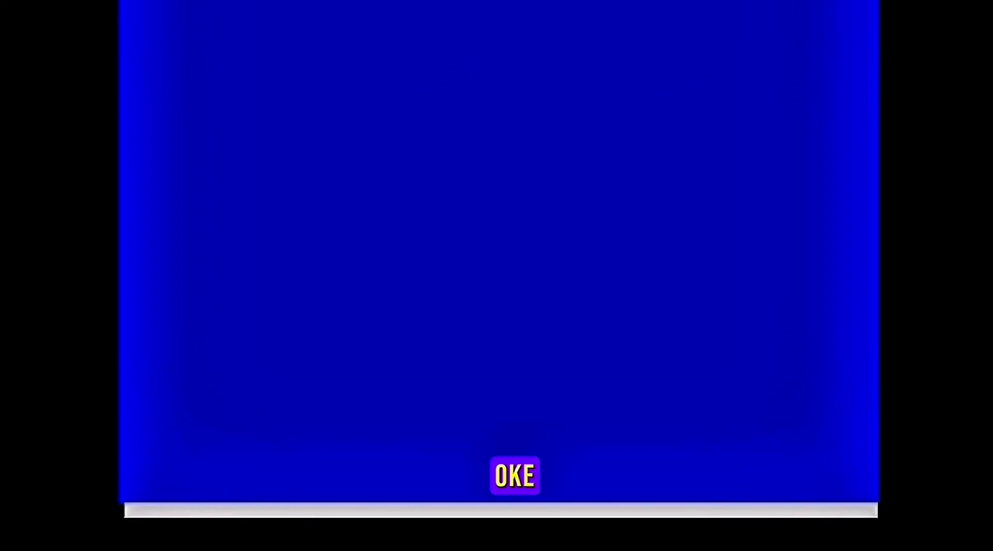
# Enter the root password and enter it again to verify it
pyautogui.write('**')
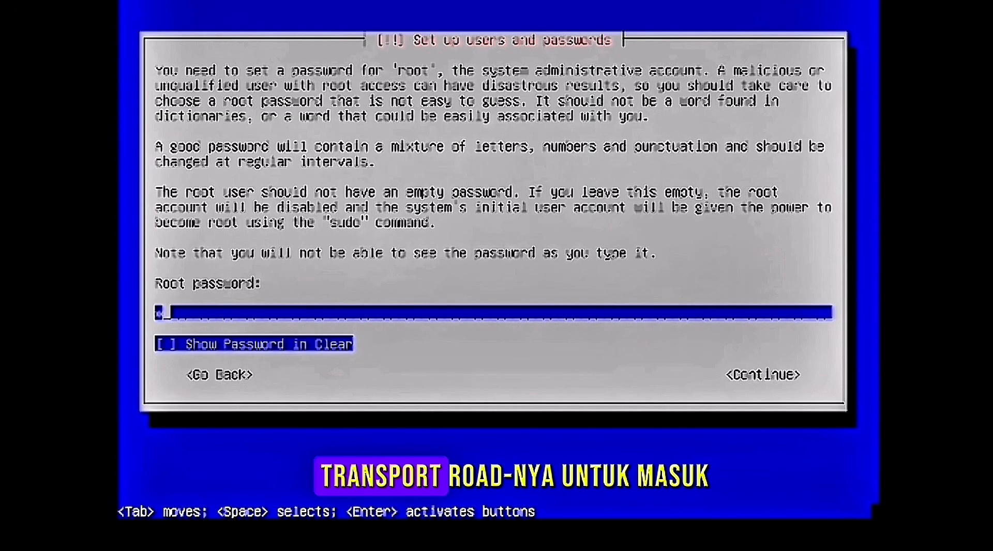
pyautogui.press('Return')
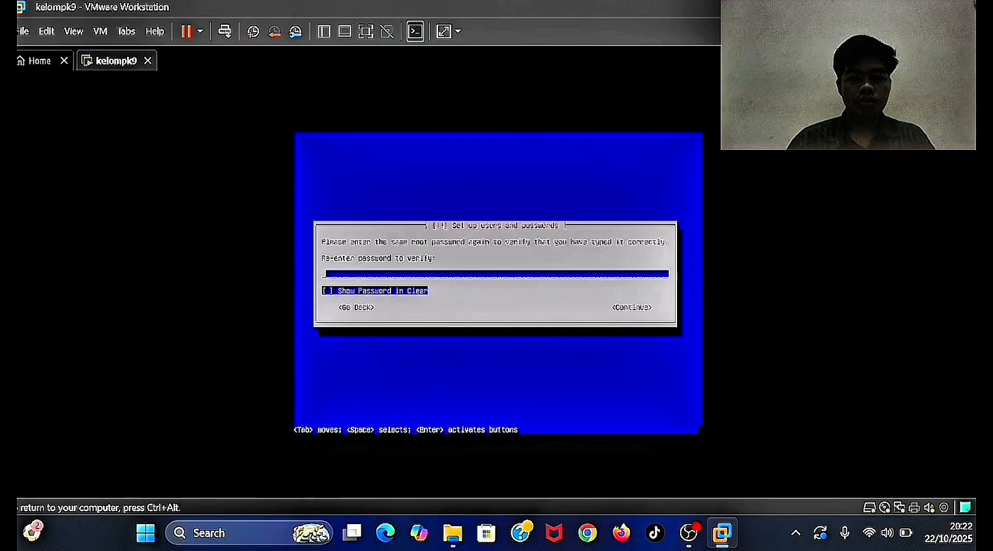
pyautogui.write('**')
pyautogui.press('Return')
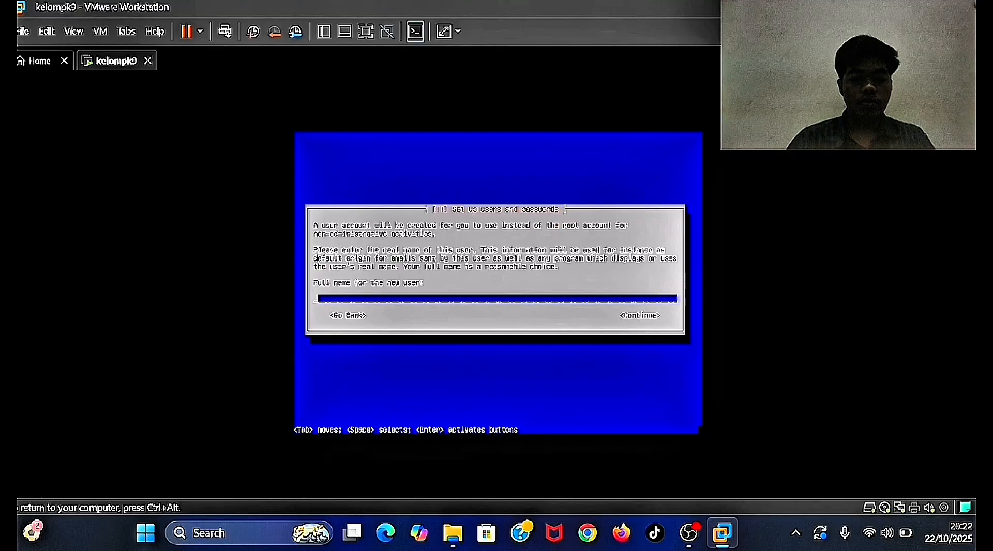
# Set the new user's full name to kelompok9, then enter the user password and enter it again to verify it
pyautogui.write('kelompok9')
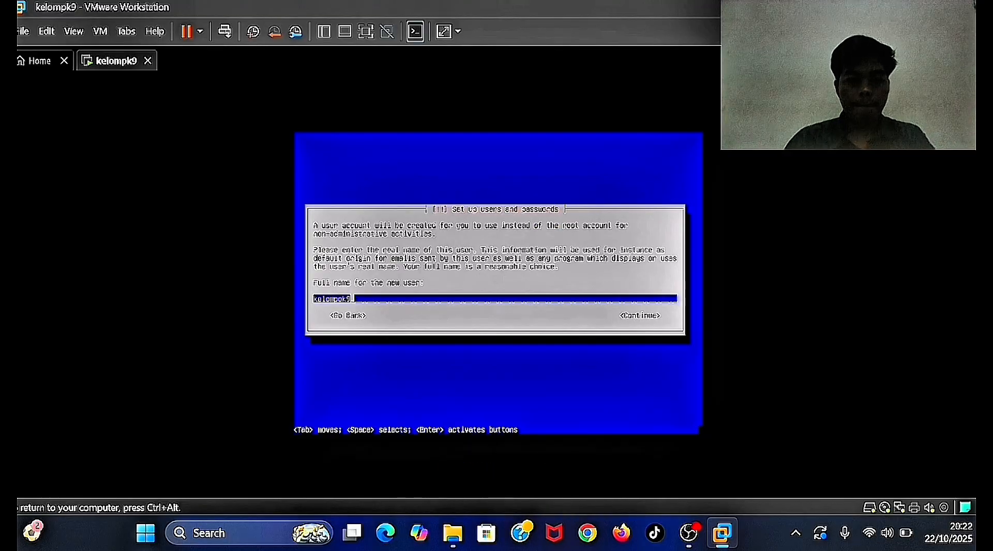
pyautogui.press('Return')
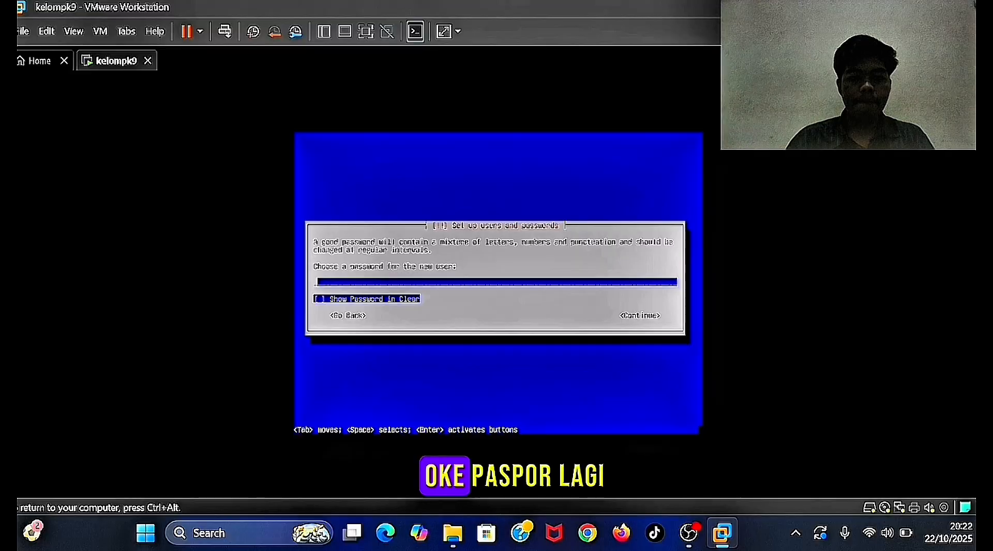
pyautogui.write('*')
pyautogui.press('Return')
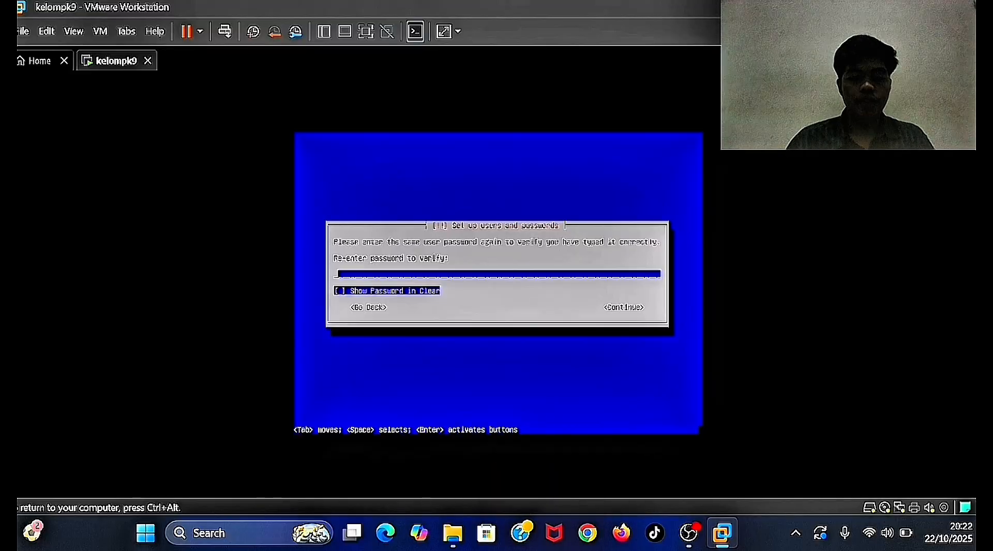
pyautogui.write('*')
pyautogui.press('Return')
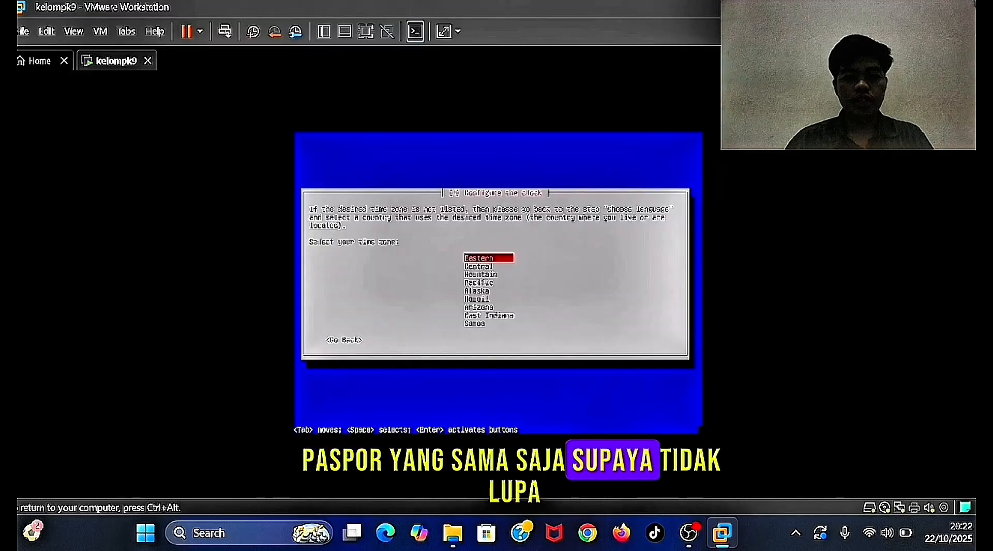
# Choose the Eastern time zone and partition the entire sda disk with all files in one partition, writing the changes to disk
pyautogui.press('Return')
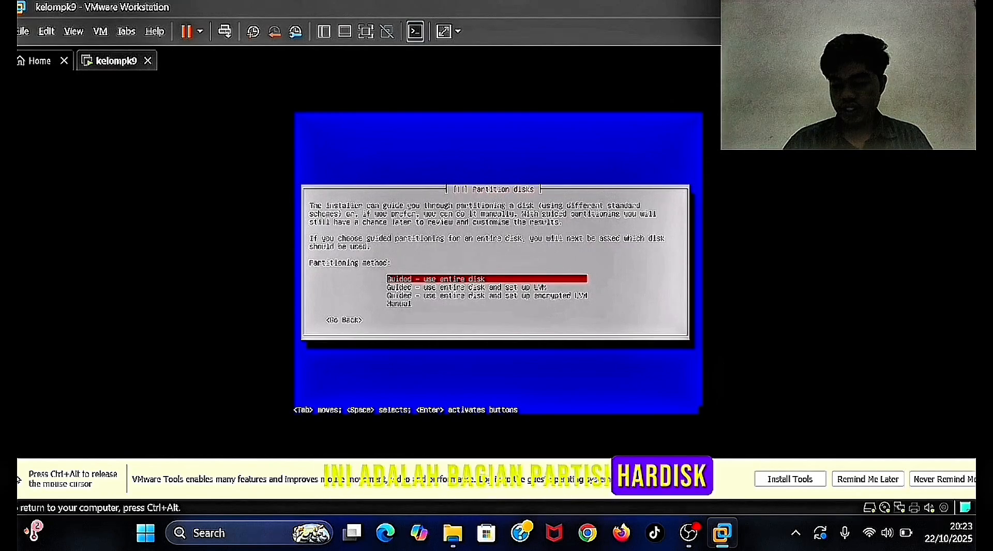
pyautogui.press('Return')
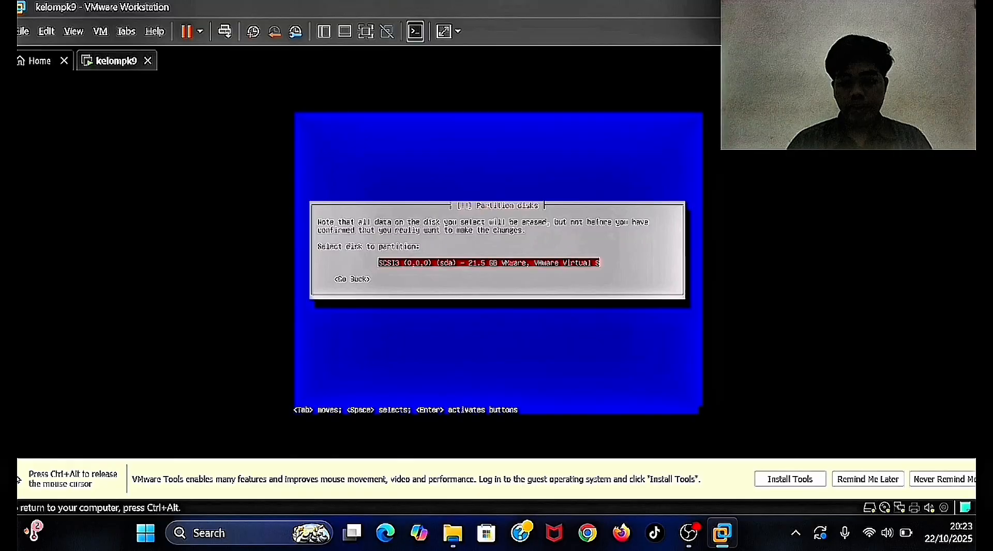
pyautogui.press('Return')
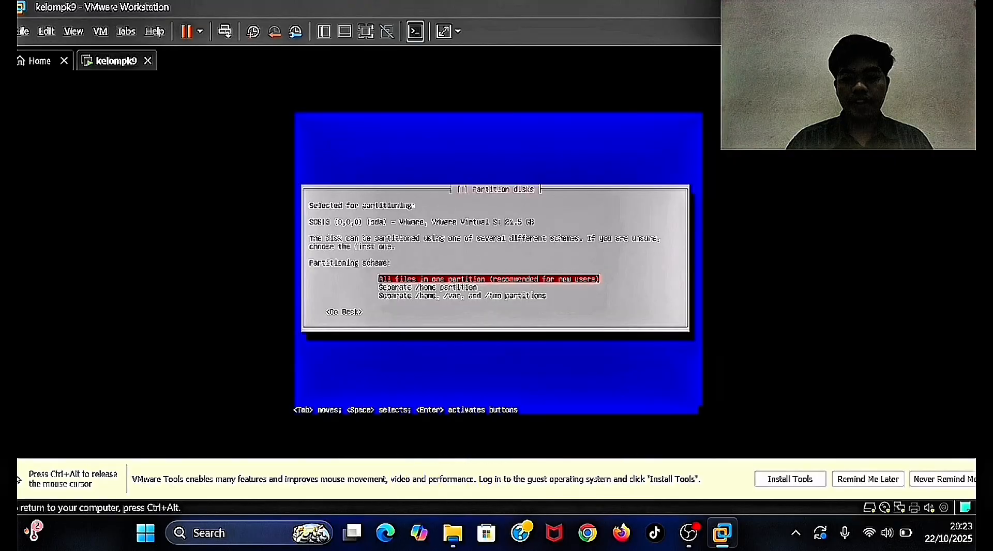
pyautogui.press('Return')
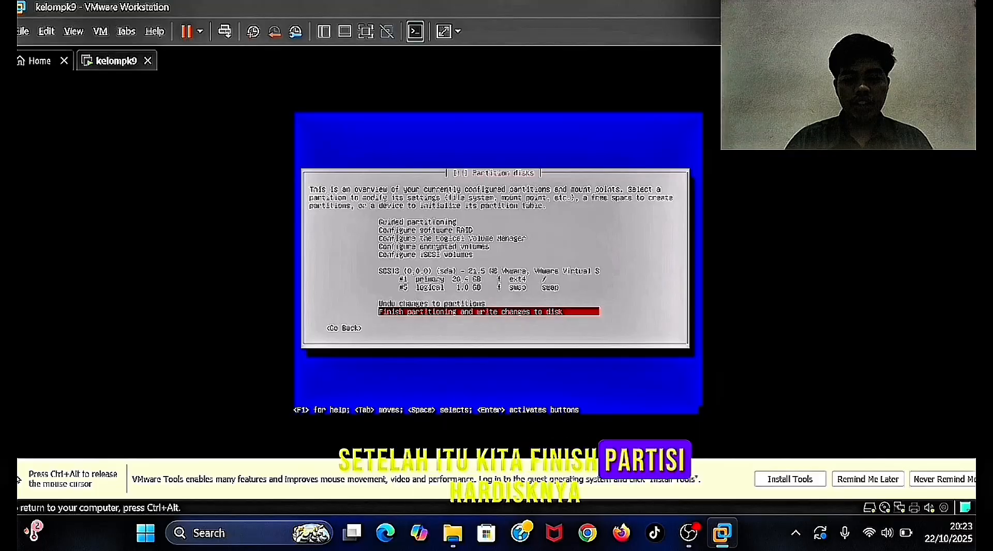
pyautogui.press('Return')
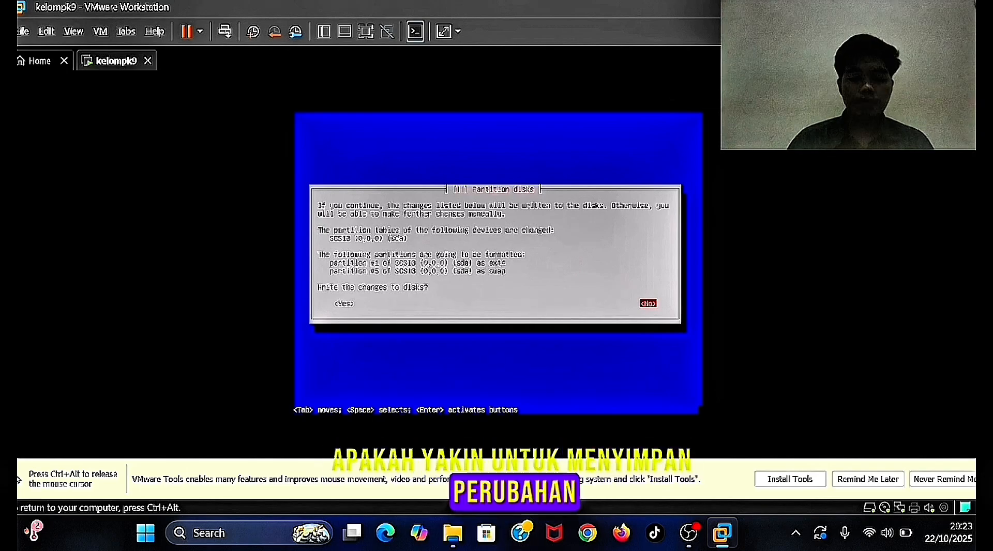
pyautogui.press('Return')
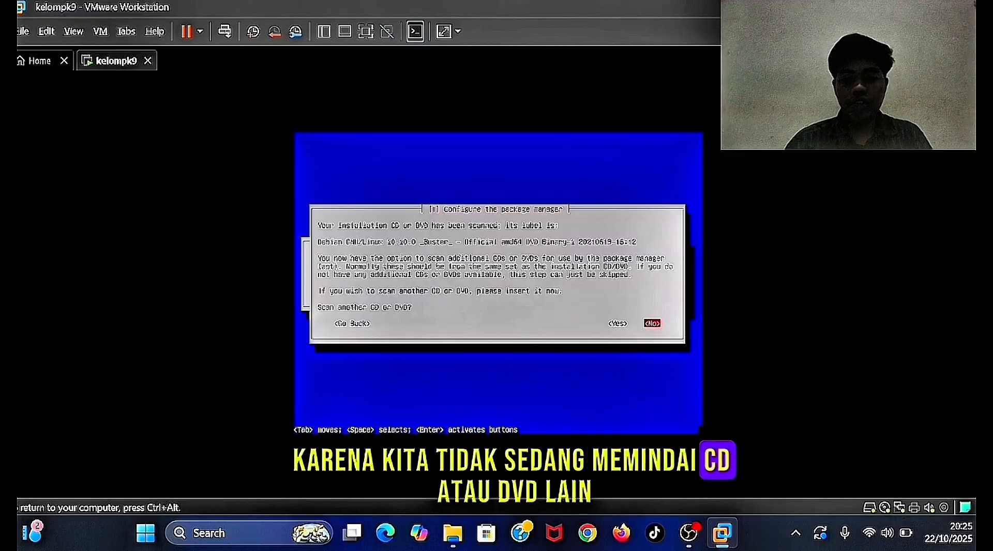
# Decline scanning another CD or DVD, using a network mirror and participating in the package usage survey
pyautogui.press('Return')
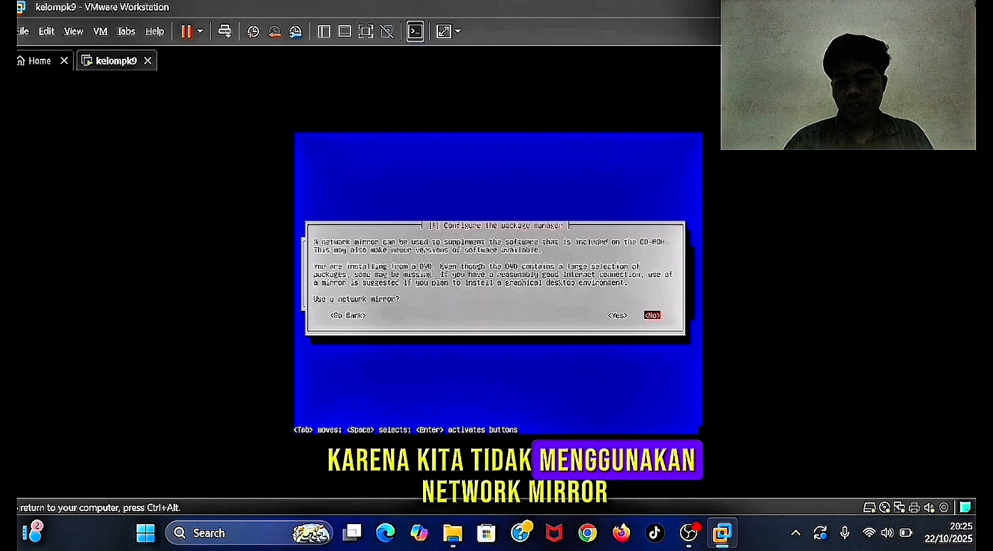
pyautogui.press('Return')
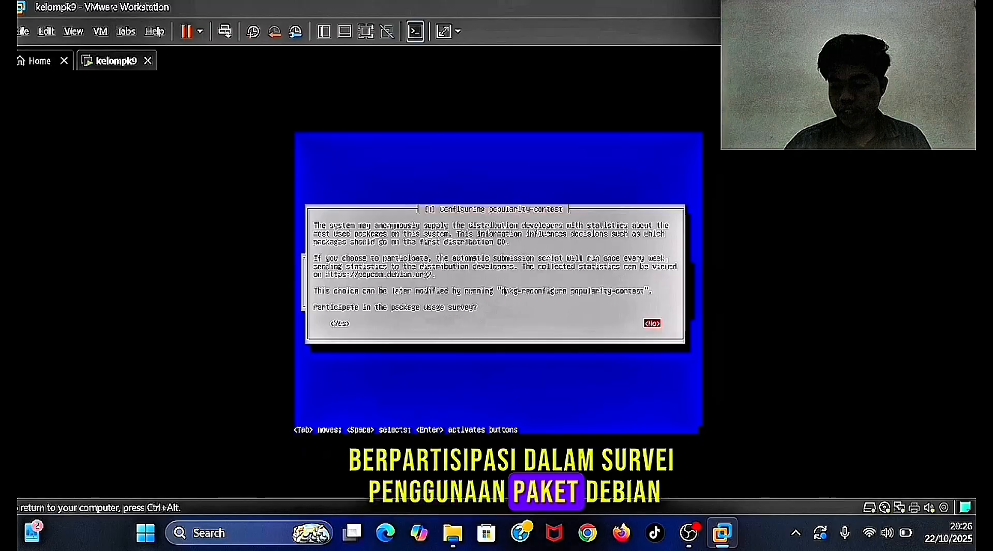
pyautogui.press('Return')
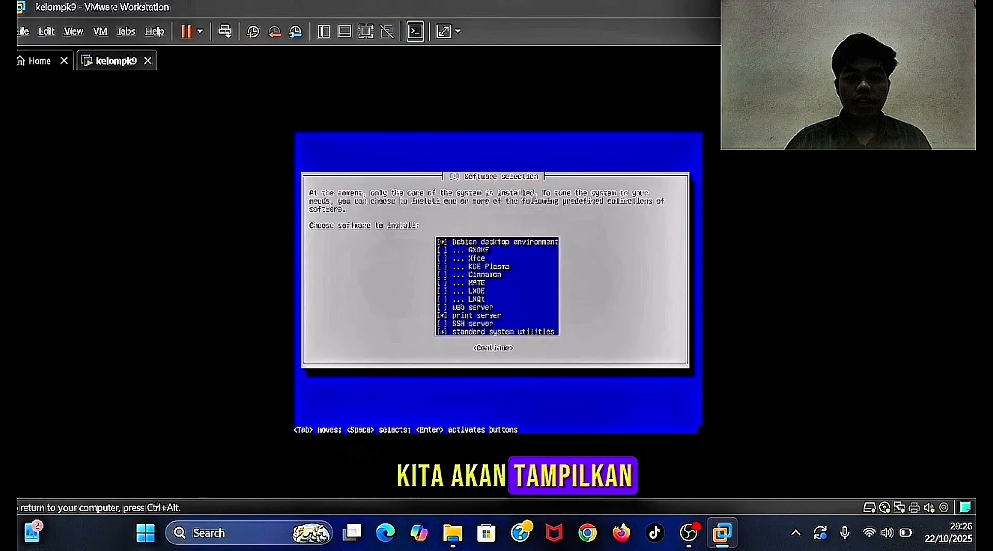
# Install the default software selection of Debian desktop environment, print server and standard system utilities
pyautogui.press('Down')
pyautogui.press('Down')
pyautogui.press('Down')
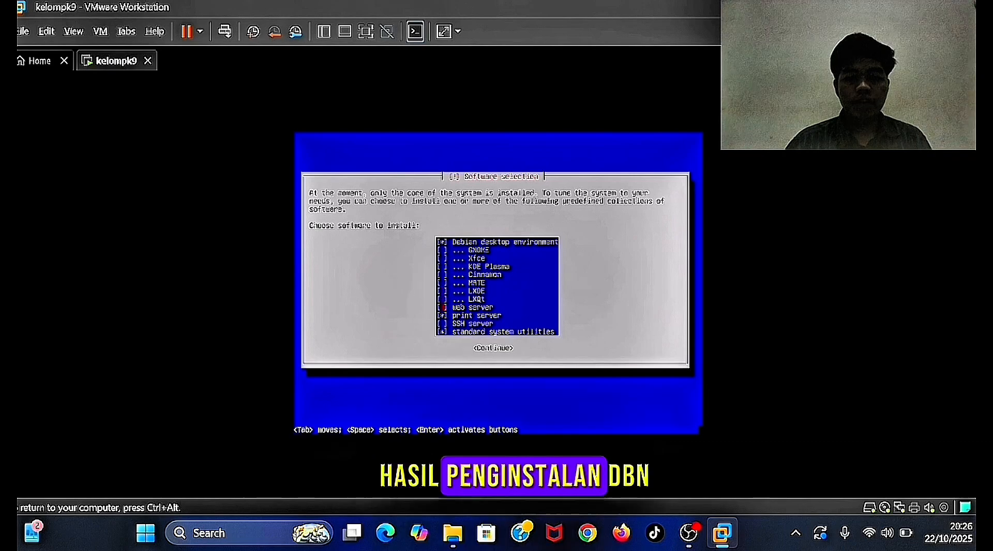
pyautogui.press('Up')
pyautogui.press('Up')
pyautogui.press('Up')
pyautogui.press('Up')
pyautogui.press('Up')
pyautogui.press('Up')
pyautogui.press('Up')
pyautogui.press('Up')
pyautogui.press('Up')
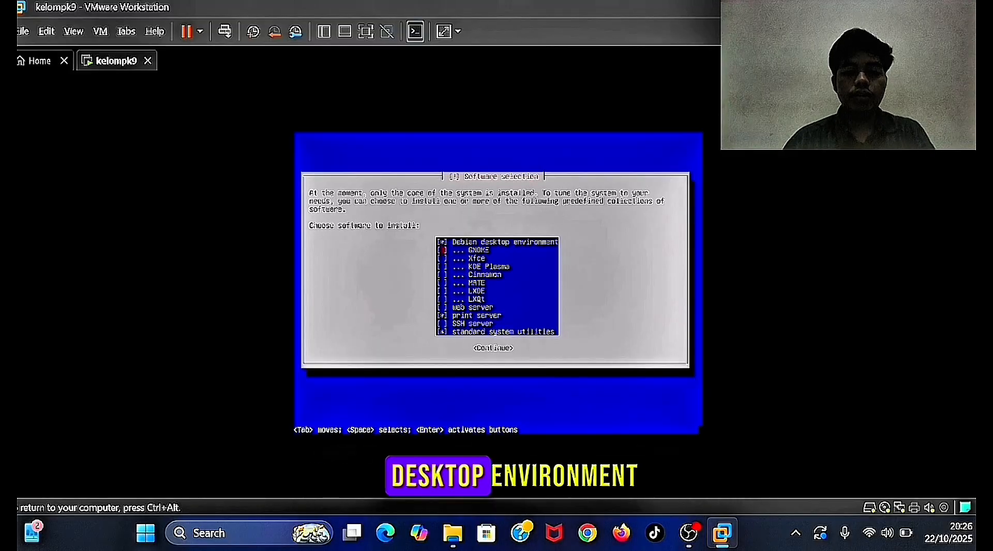
pyautogui.press('Tab')
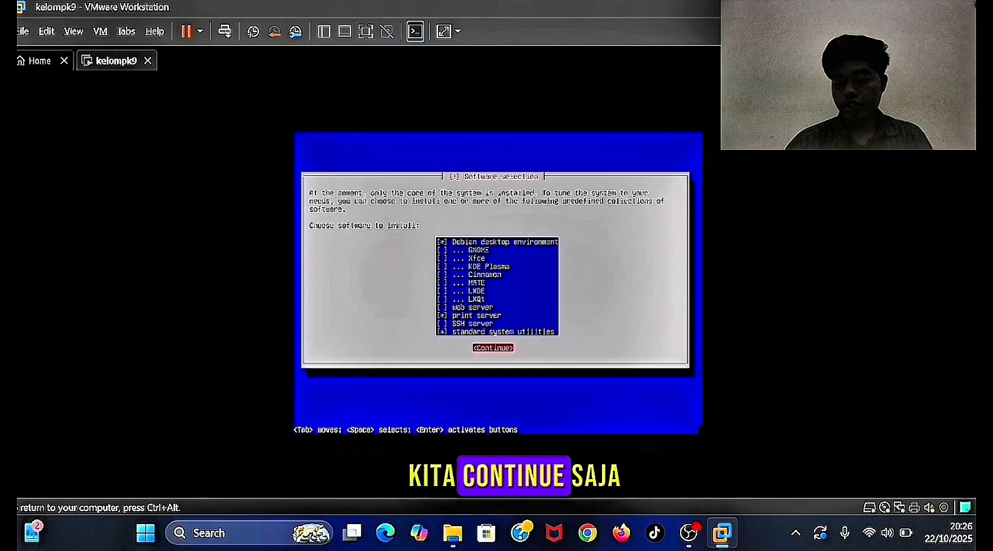
pyautogui.press('Return')
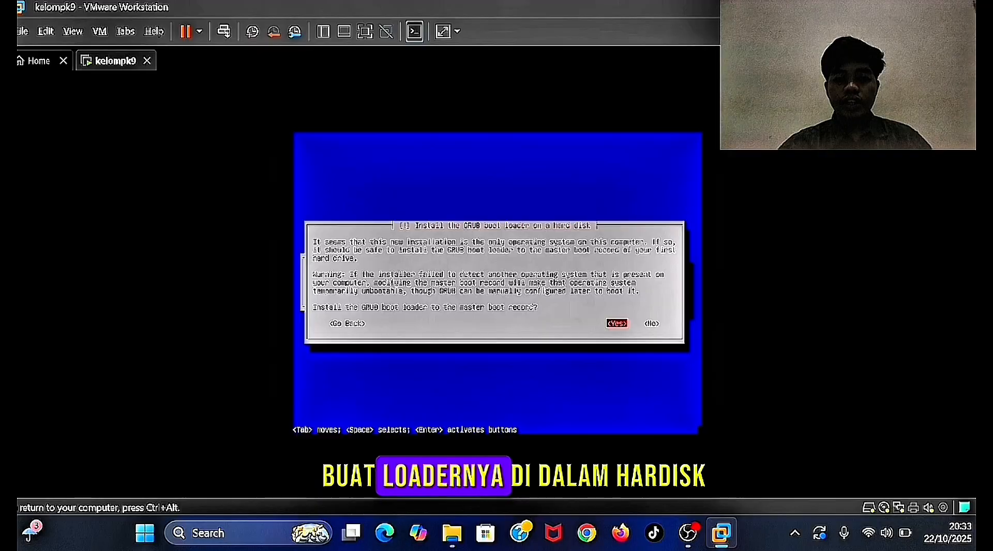
# Install the GRUB boot loader to the master boot record on /dev/sda
pyautogui.press('Return')
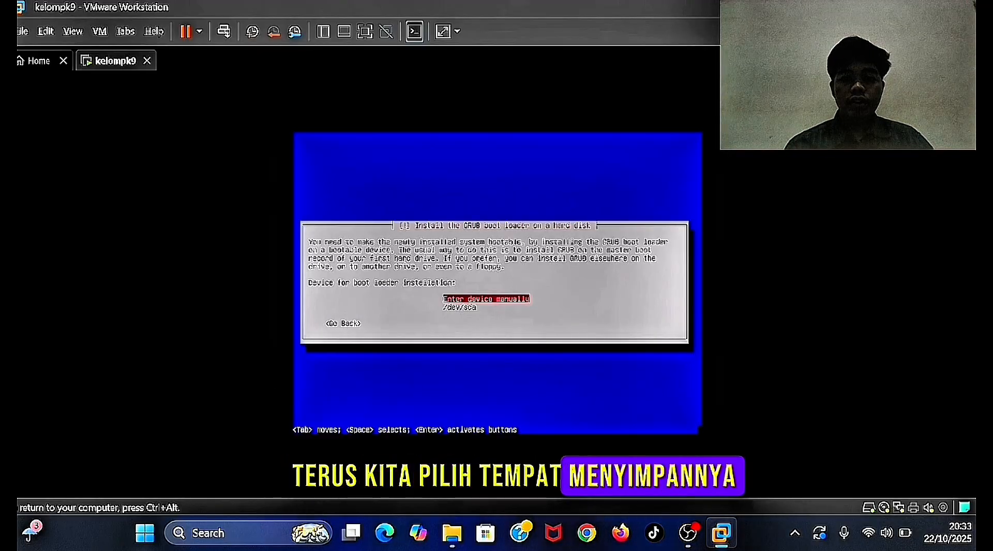
pyautogui.press('Down')
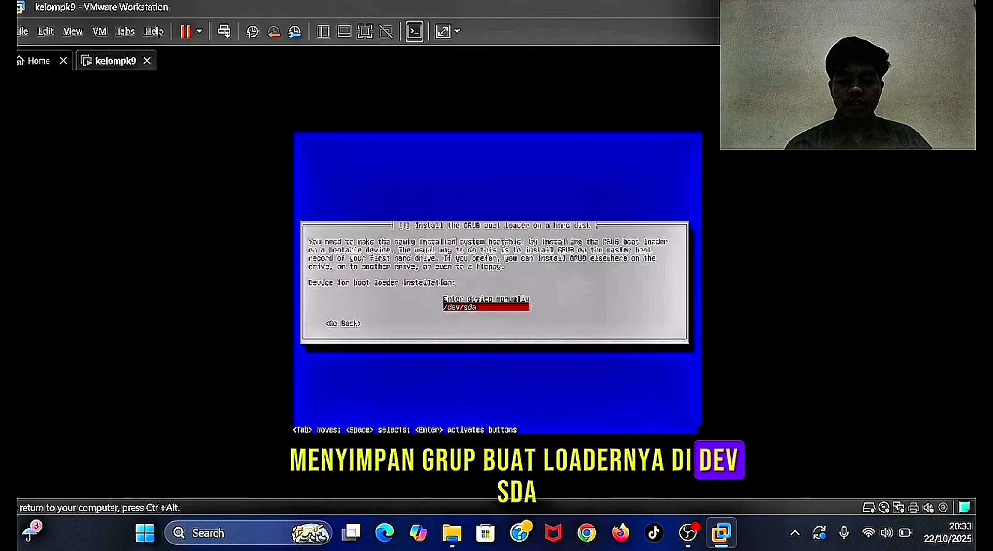
pyautogui.press('Return')
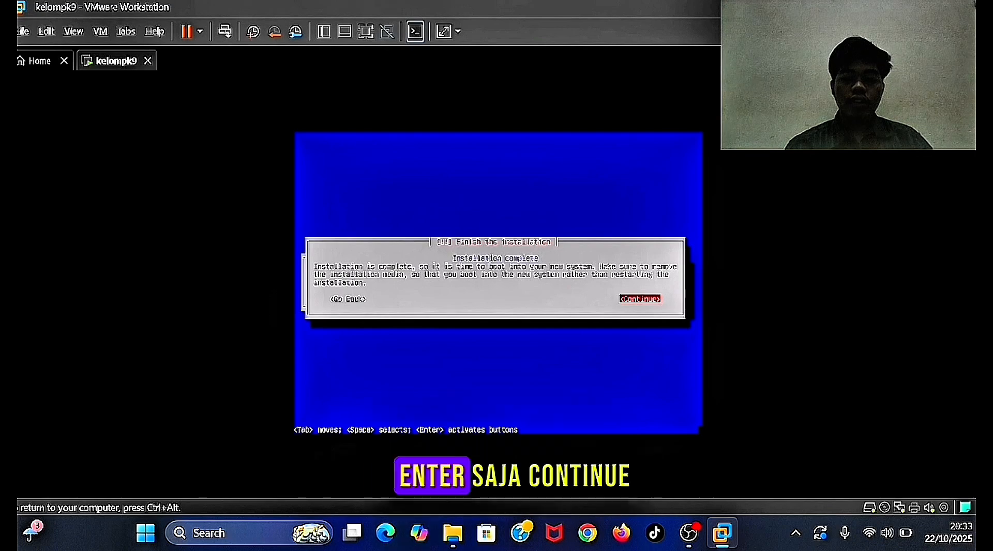
# Finish the installation, boot into Debian GNU/Linux and select the kelompok9 account on the login screen
pyautogui.press('Return')
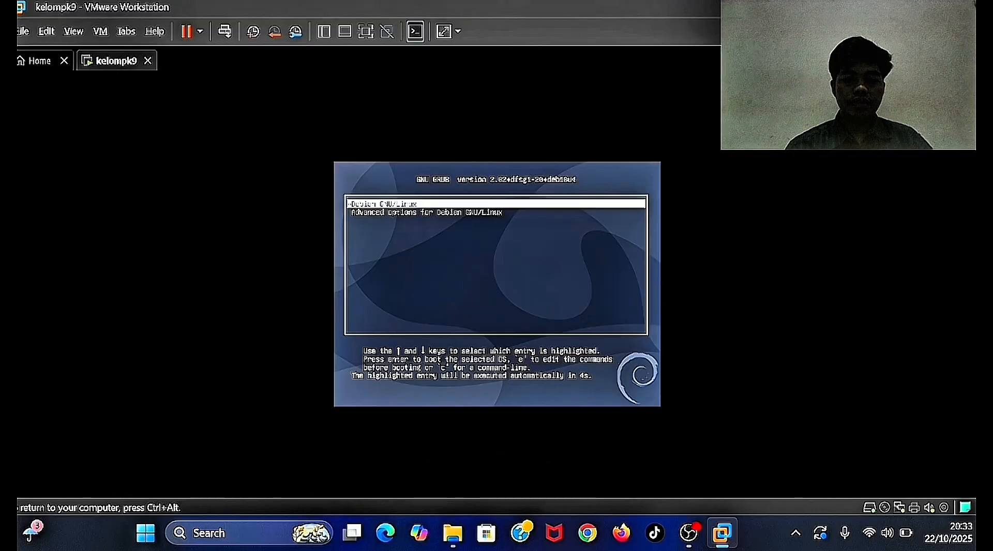
pyautogui.press('Return')
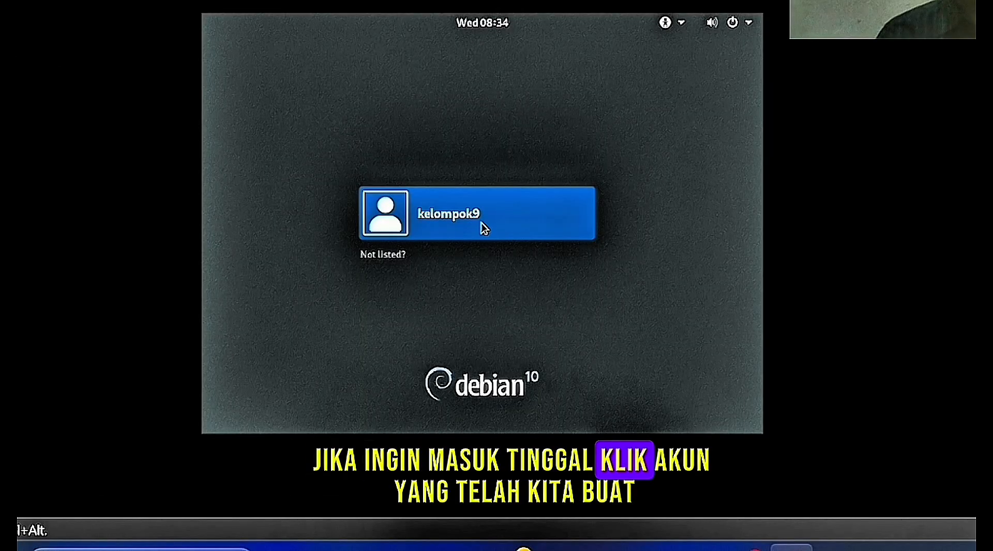
pyautogui.click(484, 228)
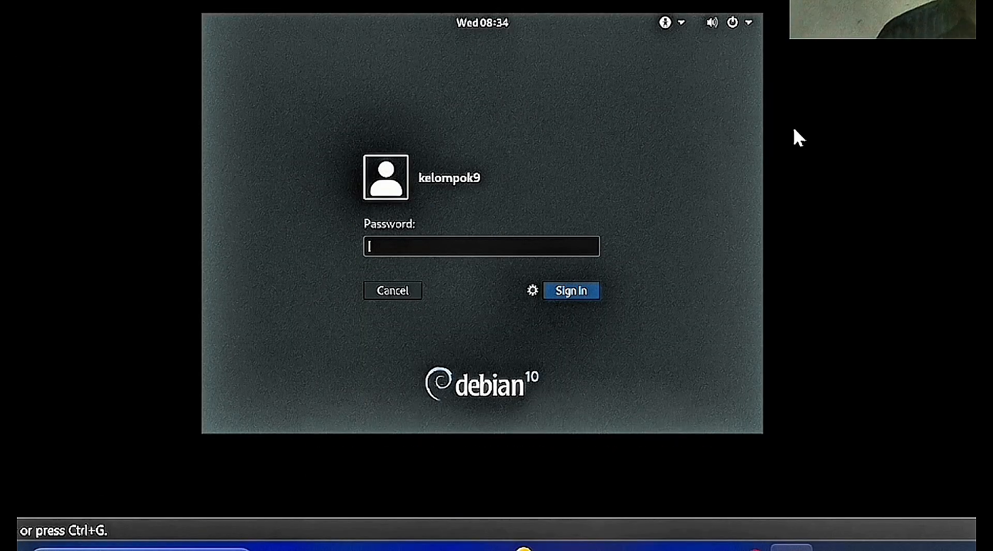
# Show all installed applications on the Debian desktop and open the Files application to view the home folder
pyautogui.moveTo(730, 550)
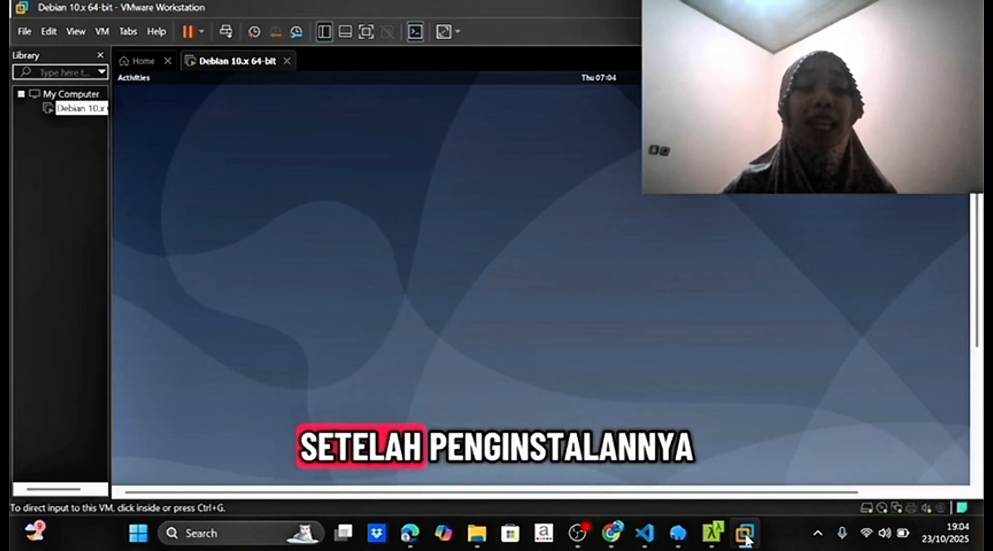
pyautogui.click(273, 418)
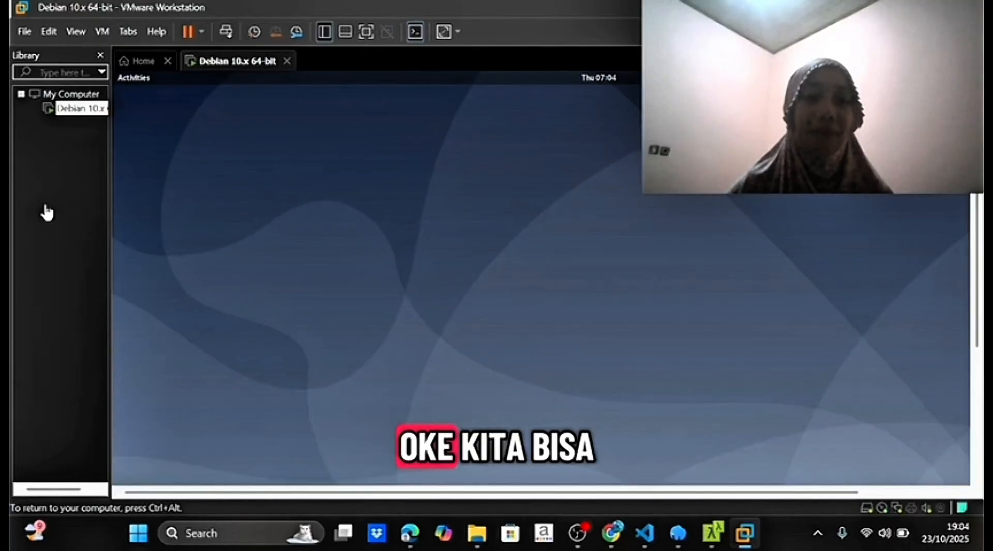
pyautogui.click(132, 81)
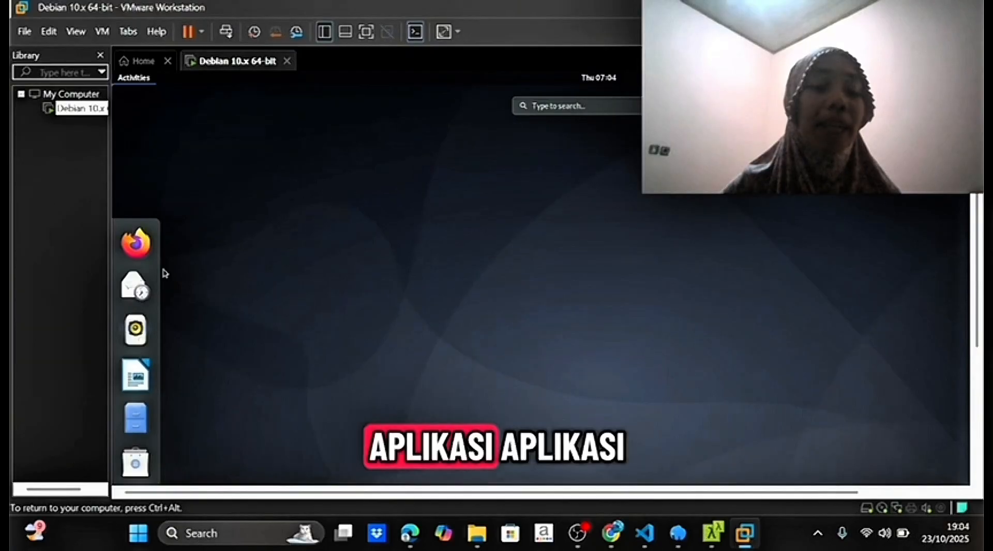
pyautogui.scroll(-3, 968, 379)
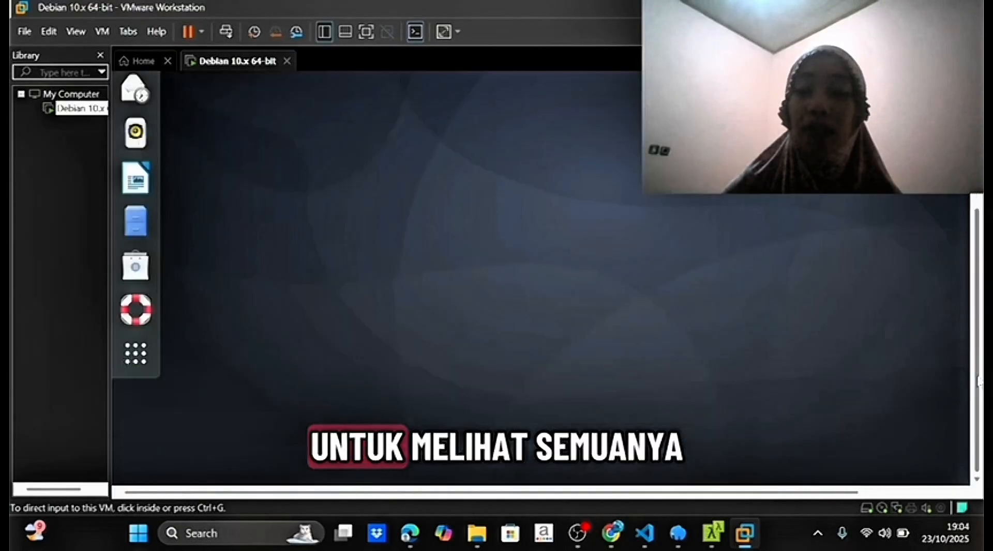
pyautogui.click(136, 354)
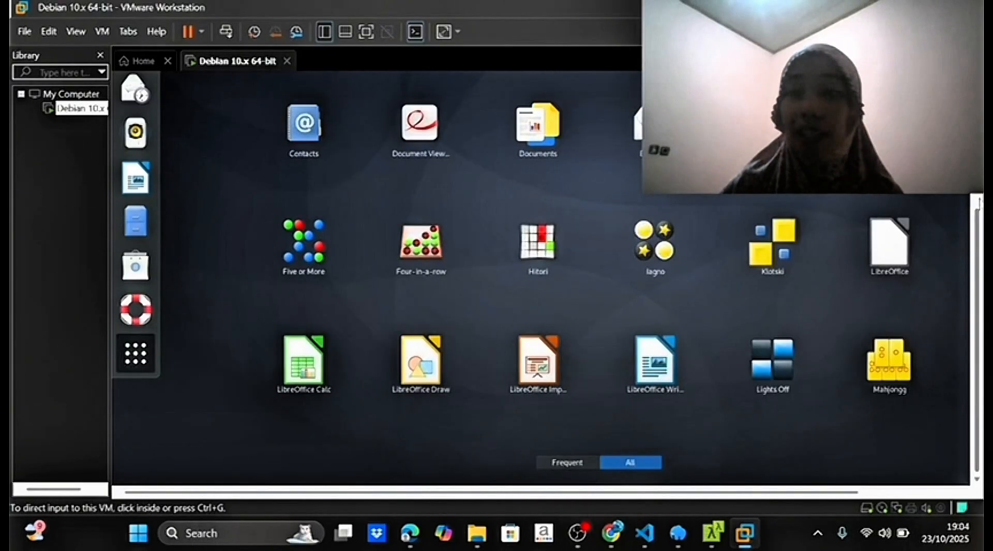
pyautogui.scroll(3, 541, 278)
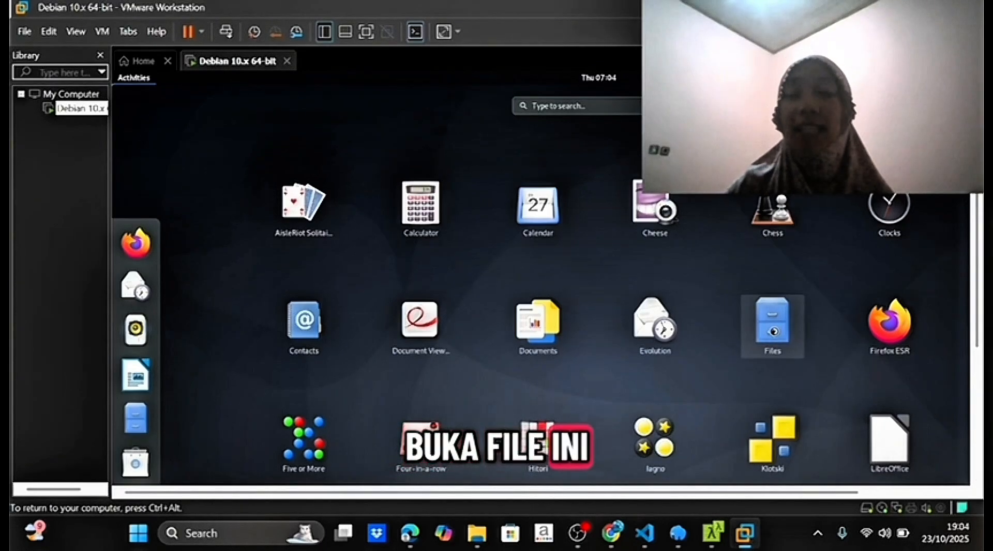
pyautogui.click(773, 332)
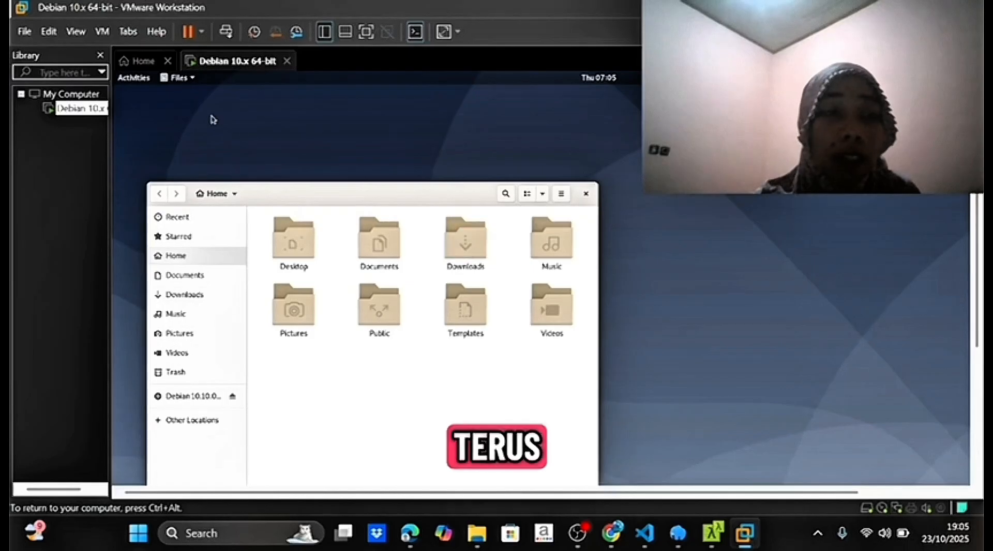
# Launch LibreOffice Writer, close the Files window and create a new blank text document
pyautogui.click(133, 79)
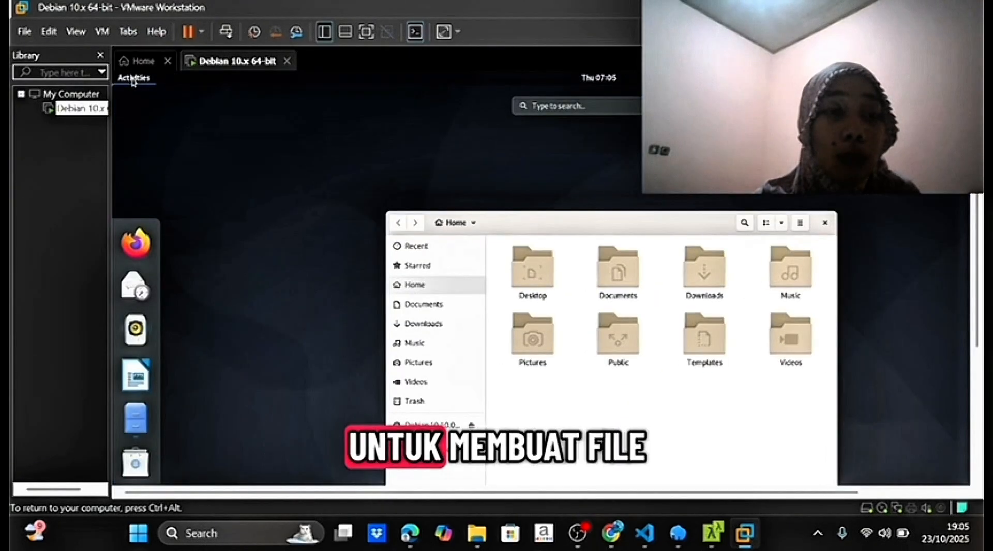
pyautogui.click(133, 379)
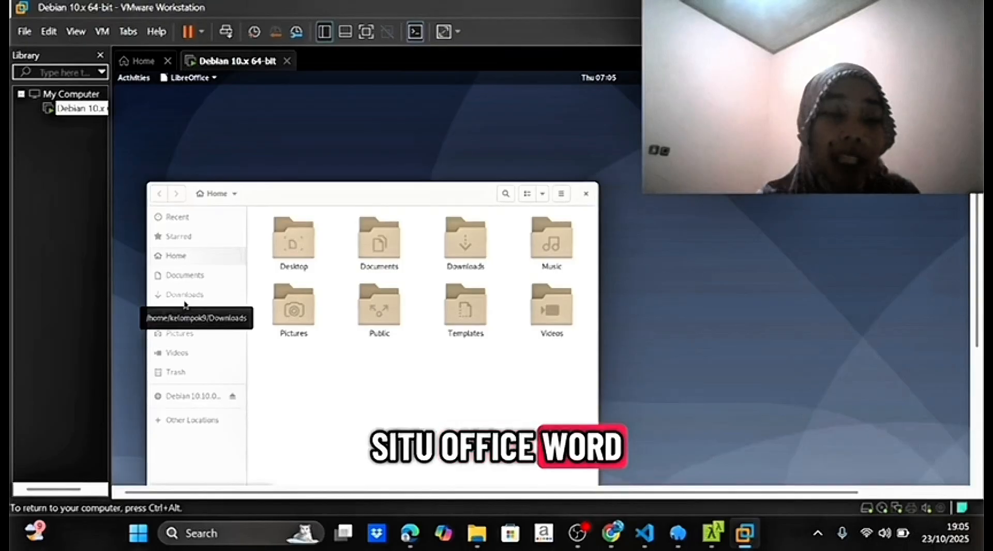
pyautogui.click(586, 195)
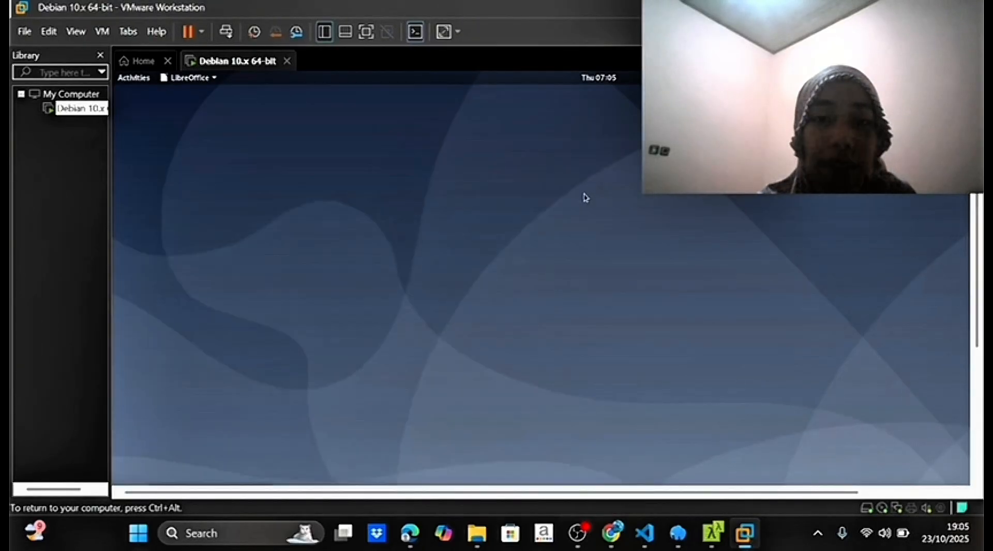
pyautogui.click(193, 78)
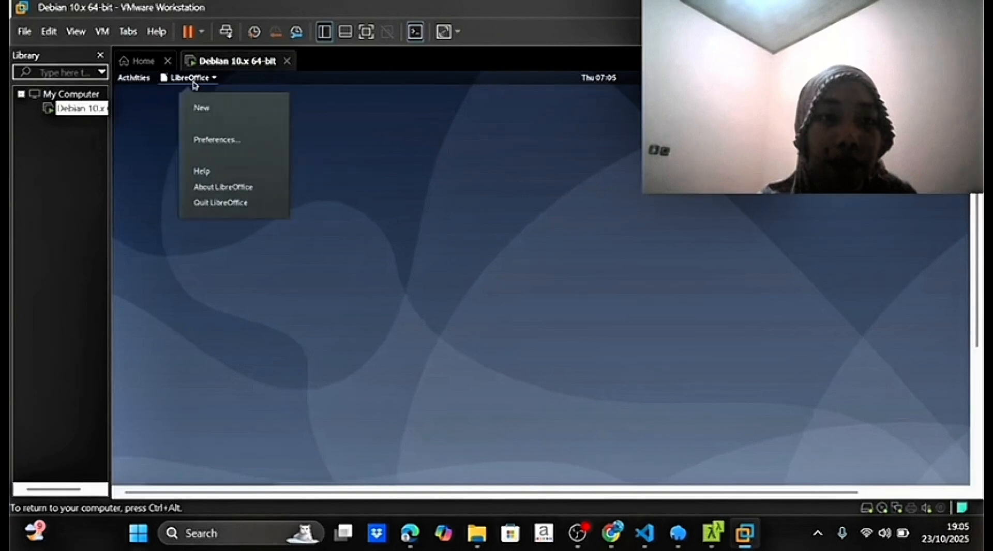
pyautogui.click(202, 109)
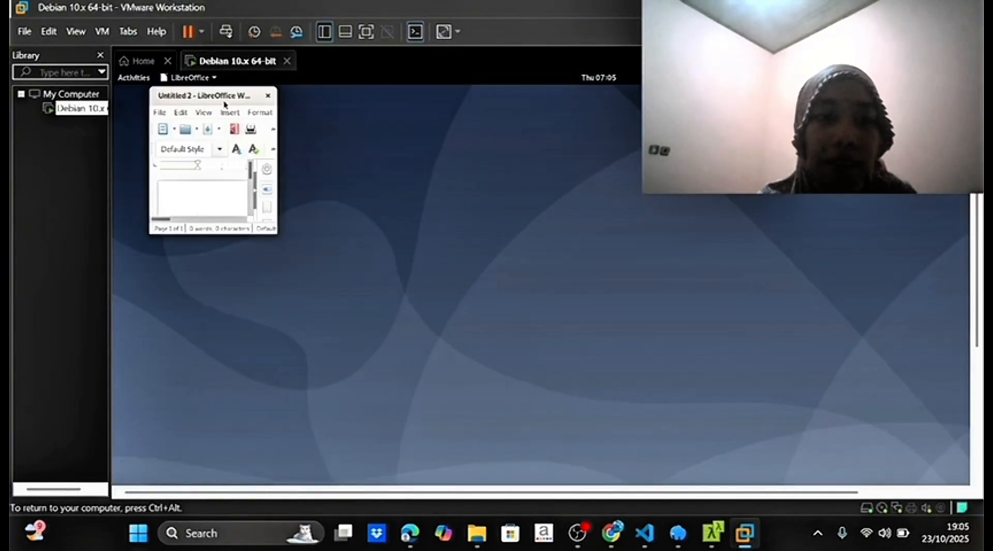
# Maximize the blank Writer document window and enter the sample text "sdgfhjkrtyu" on the page
pyautogui.doubleClick(250, 101)
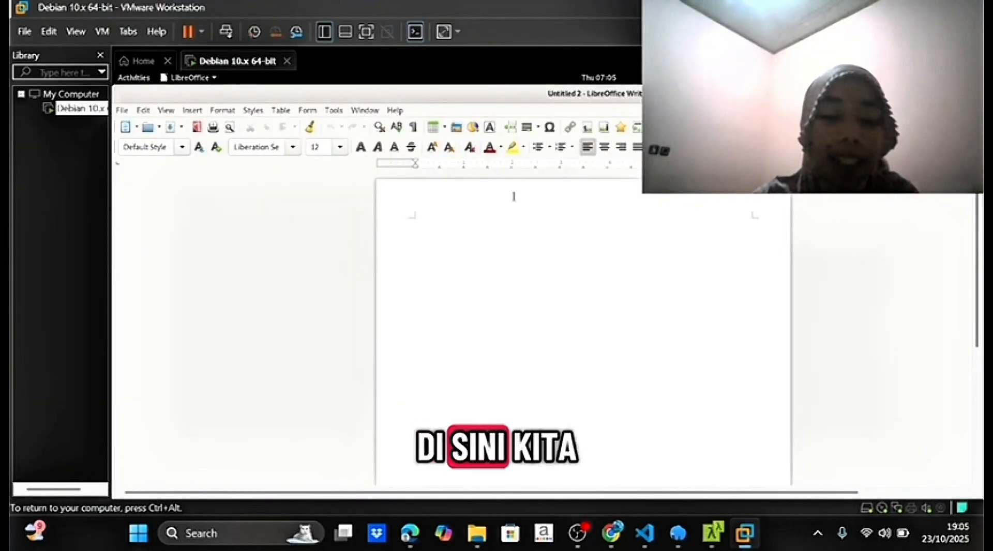
pyautogui.write('sdfghjk.rtyu')
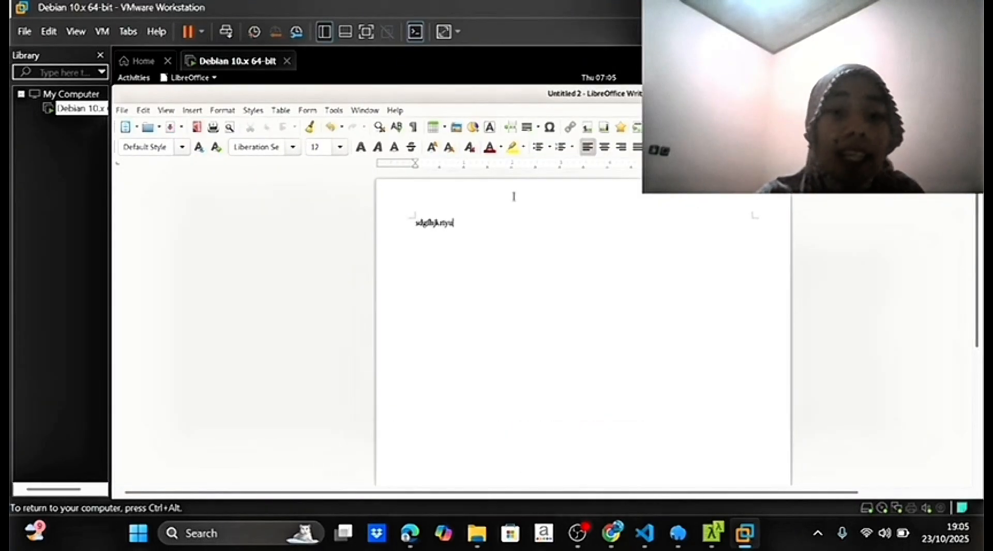
# Save the text document as file_baru in the Downloads folder
pyautogui.click(122, 111)
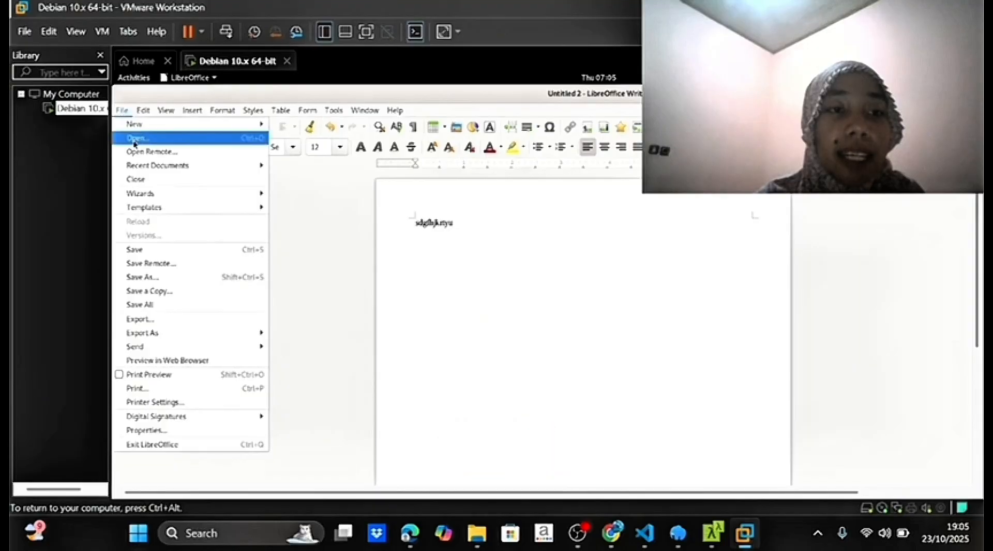
pyautogui.click(177, 283)
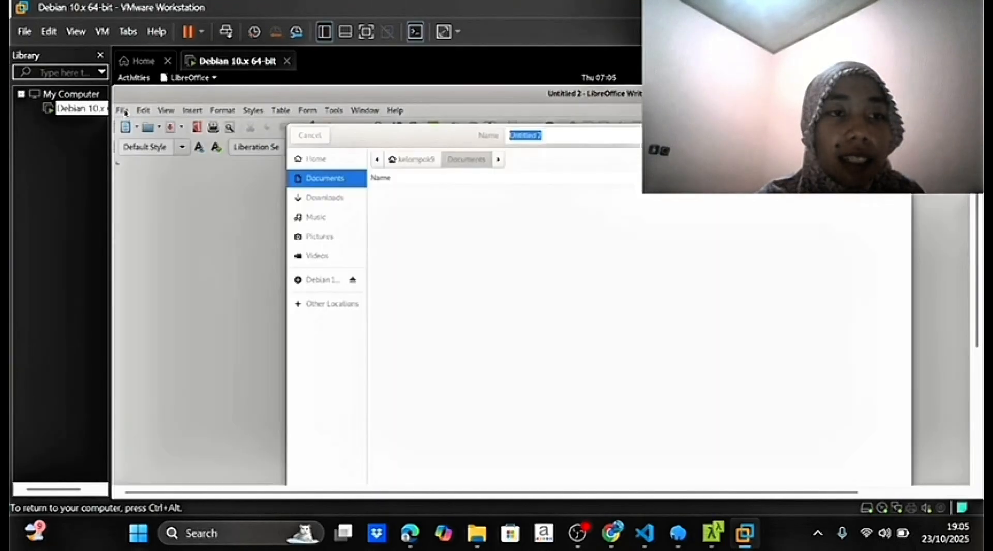
pyautogui.click(337, 197)
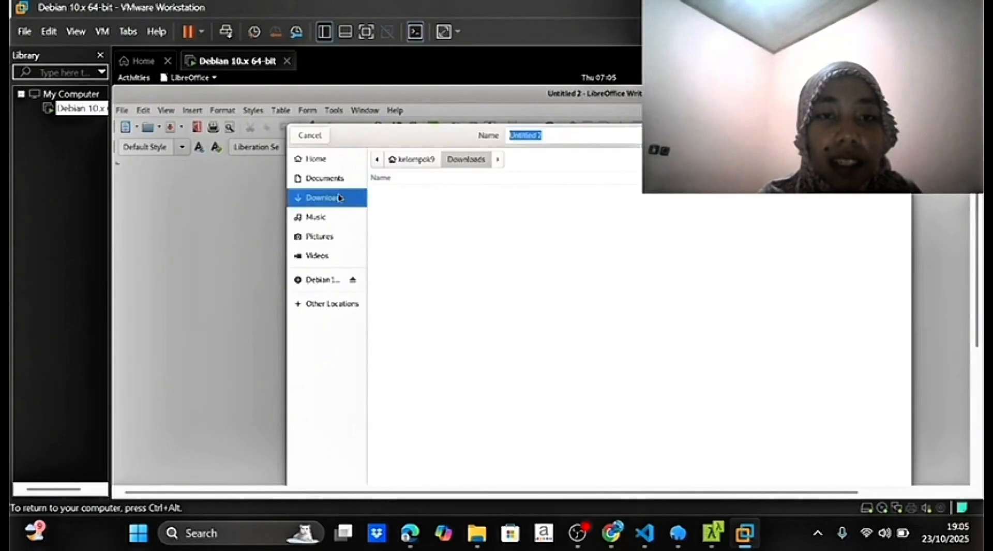
pyautogui.click(563, 134)
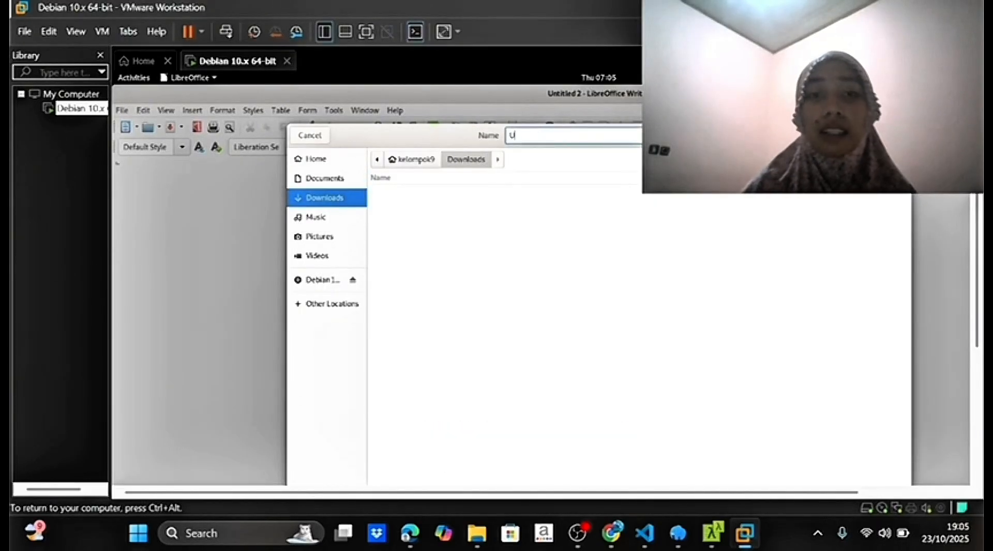
pyautogui.write('fil')
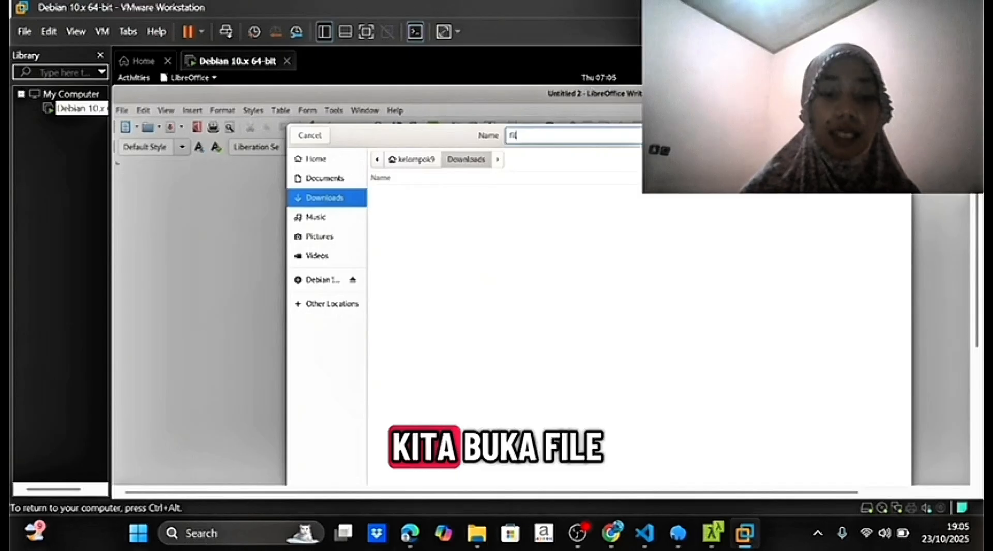
pyautogui.write('e')
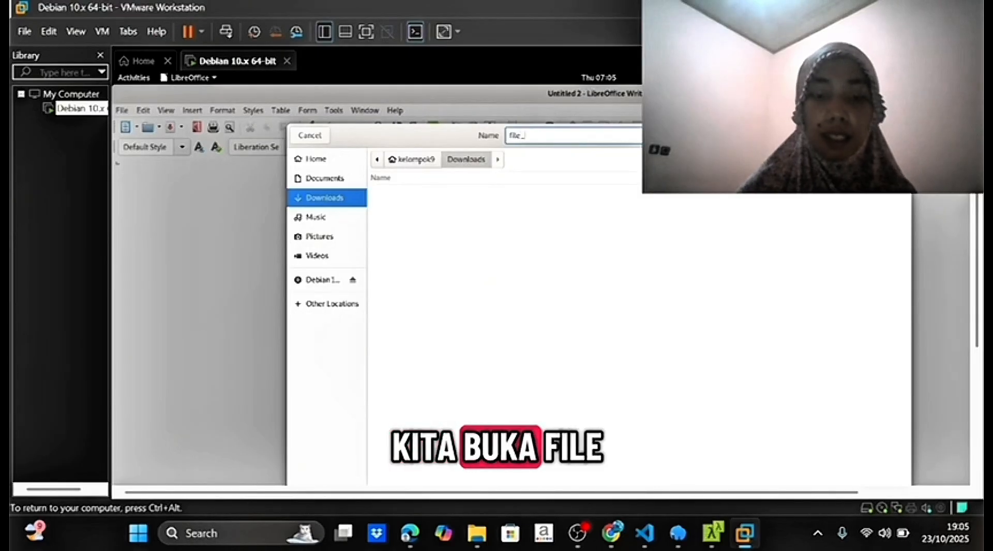
pyautogui.write('_baru')
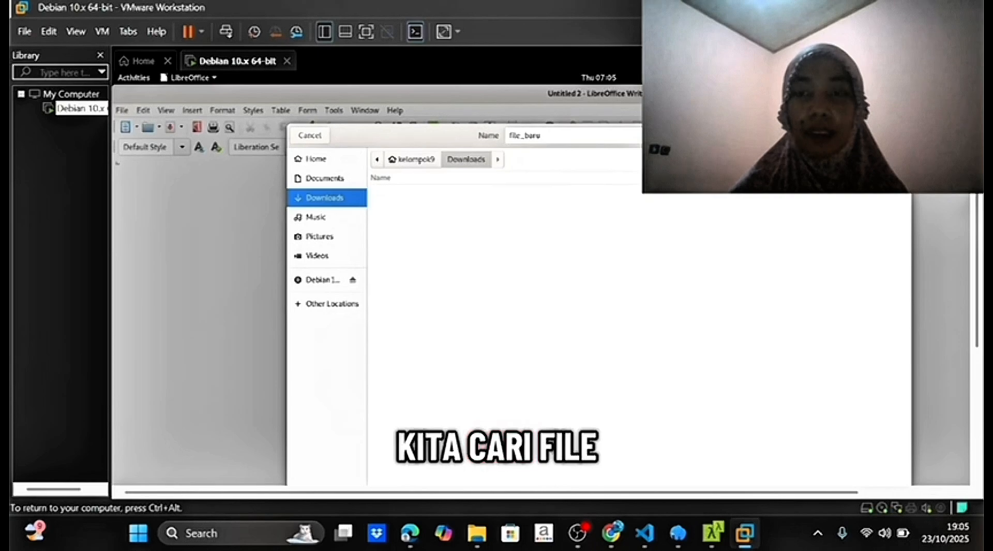
pyautogui.press('Return')
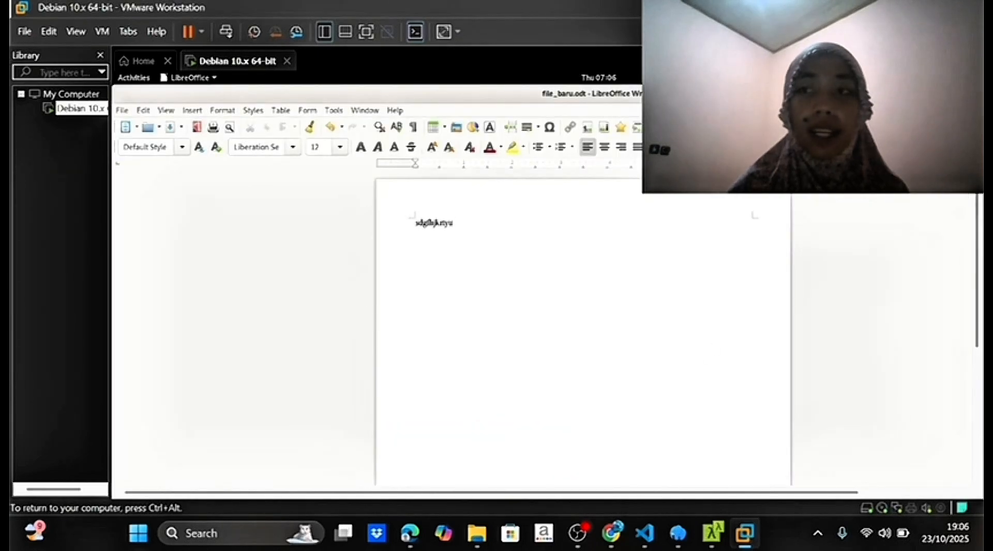
# Open the Files application and view the Downloads folder to check for the saved file_baru document
pyautogui.click(129, 80)
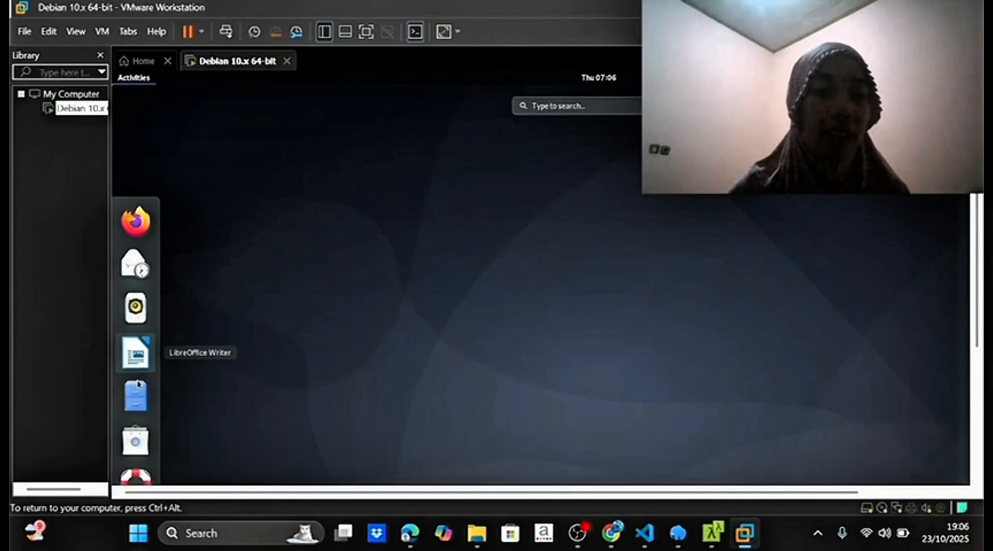
pyautogui.click(138, 410)
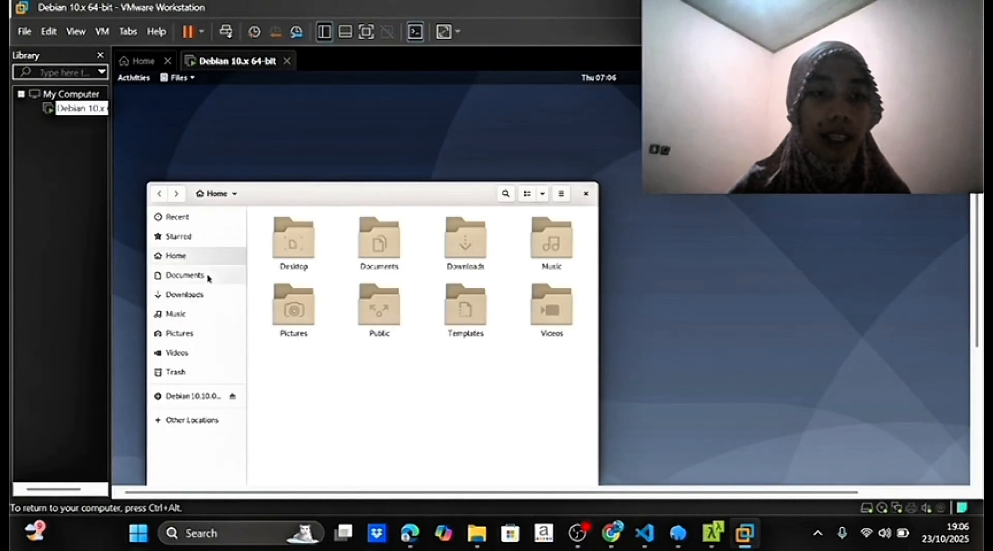
pyautogui.click(212, 295)
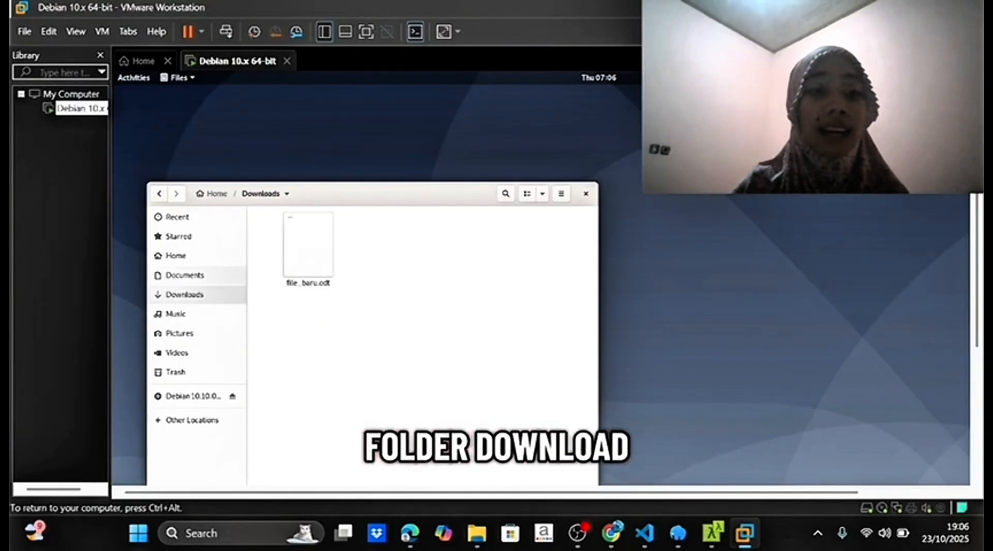
# View the recent files, revisit the Downloads folder from the home folder, and close the Files window
pyautogui.click(209, 224)
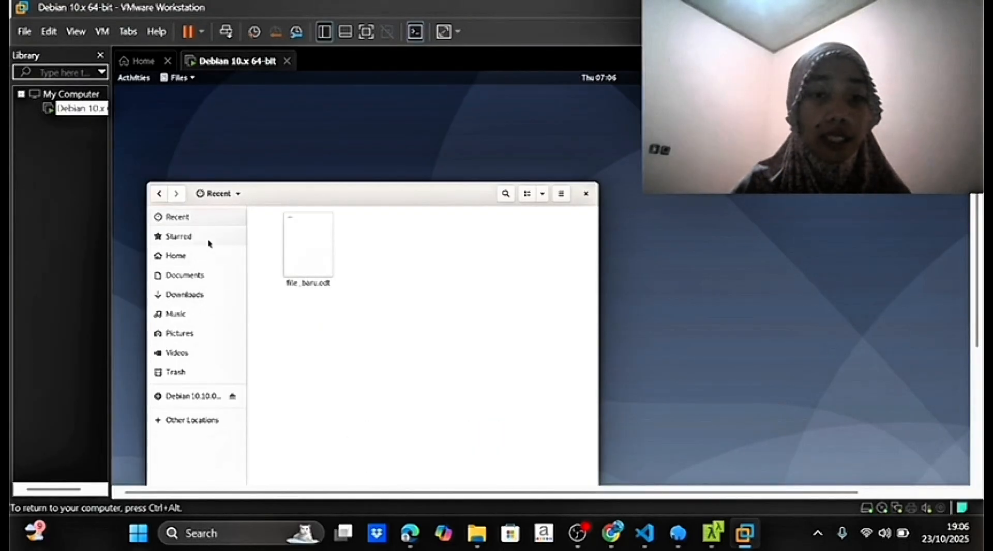
pyautogui.click(202, 259)
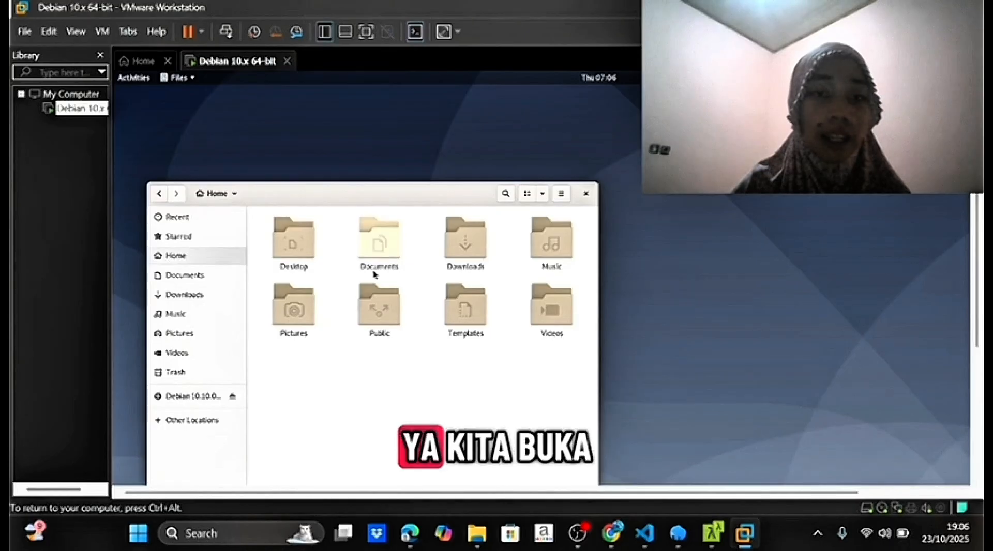
pyautogui.doubleClick(452, 257)
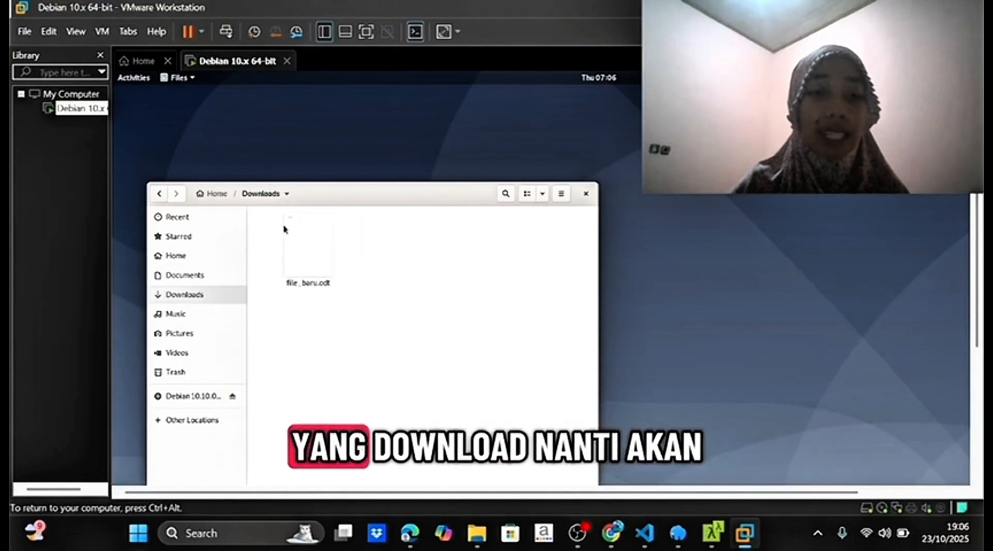
pyautogui.click(585, 194)
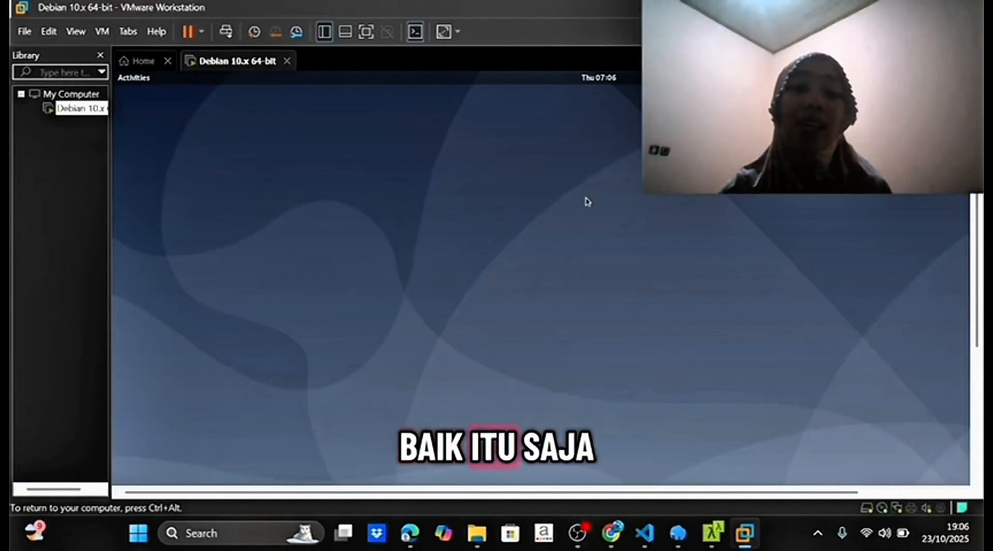